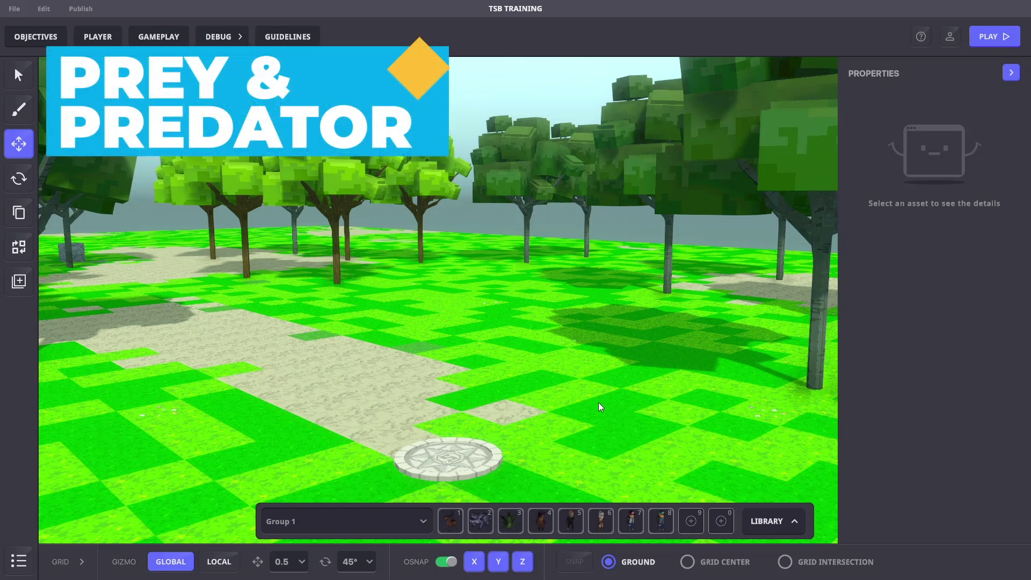
# - Place a Stag on the grass beyond the round spawn platform and assign it the Prey behaviour
pyautogui.press('1')
pyautogui.click(418, 305)
pyautogui.press('Escape')
pyautogui.click(425, 270)
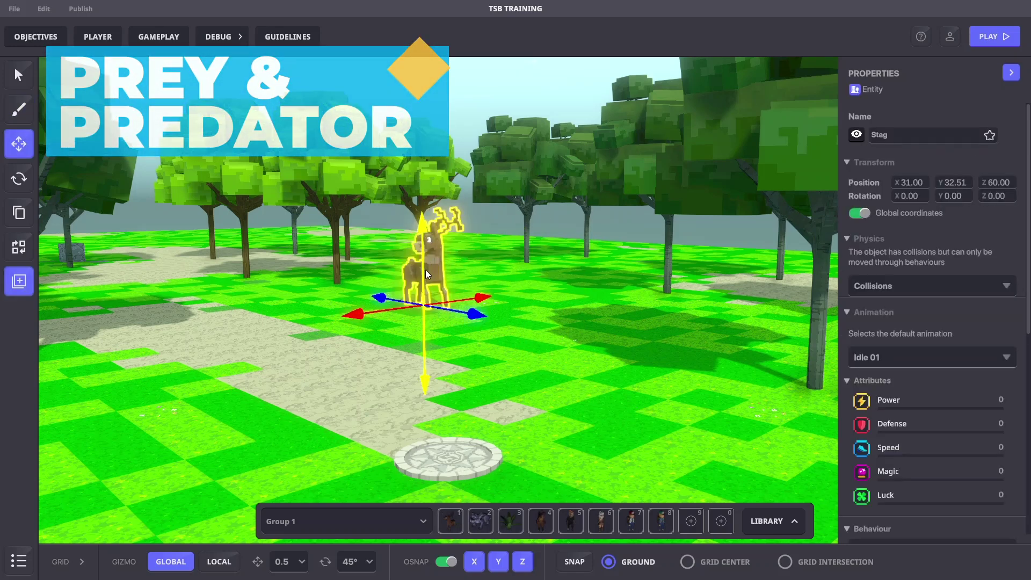
pyautogui.scroll(-5, 908, 326)
pyautogui.click(889, 398)
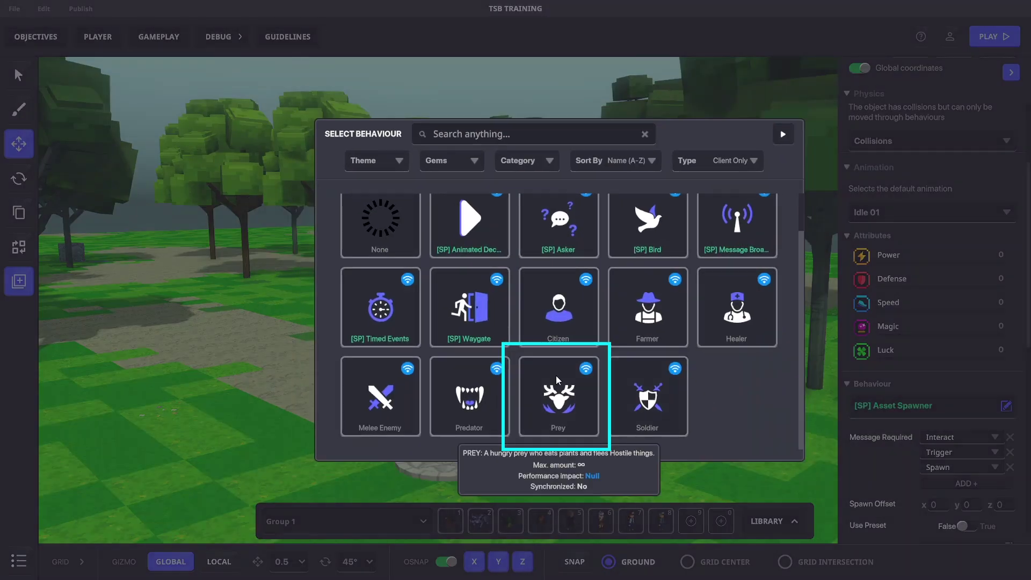
pyautogui.click(596, 377)
pyautogui.scroll(-7, 925, 311)
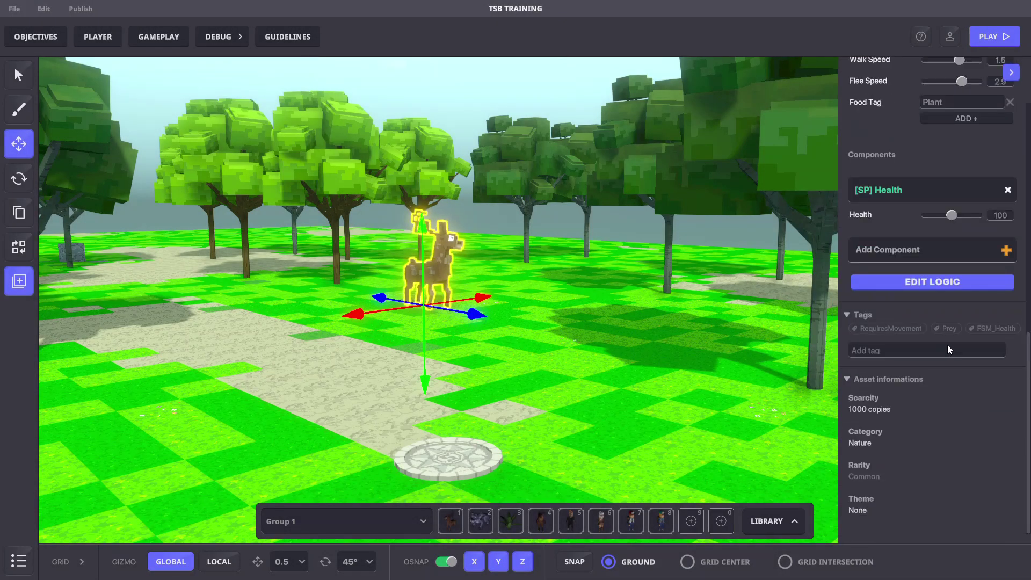
# - Place a Grey Wolf on the grass beside the stag and assign it the Predator behaviour
pyautogui.press('2')
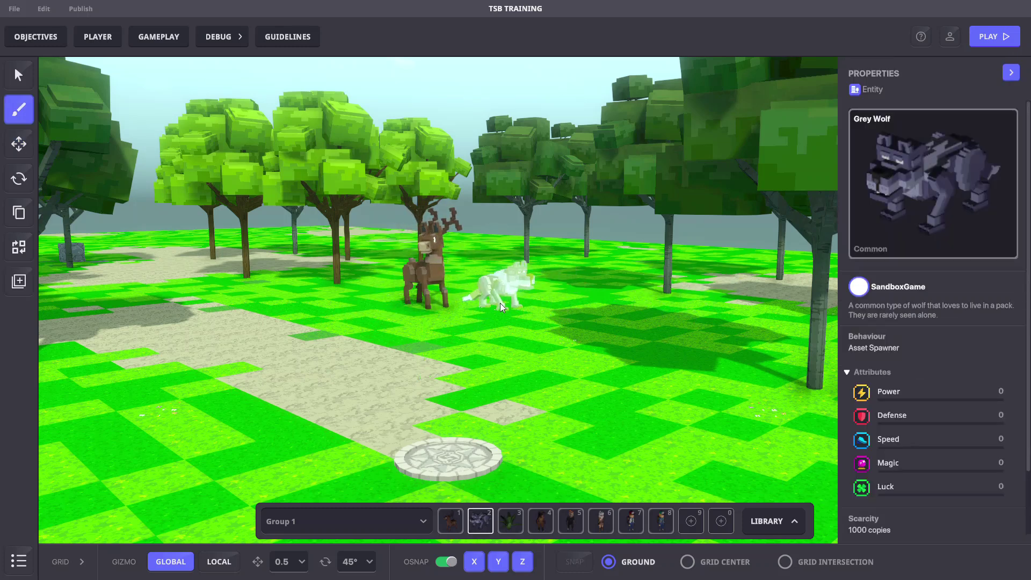
pyautogui.click(501, 303)
pyautogui.click(517, 290)
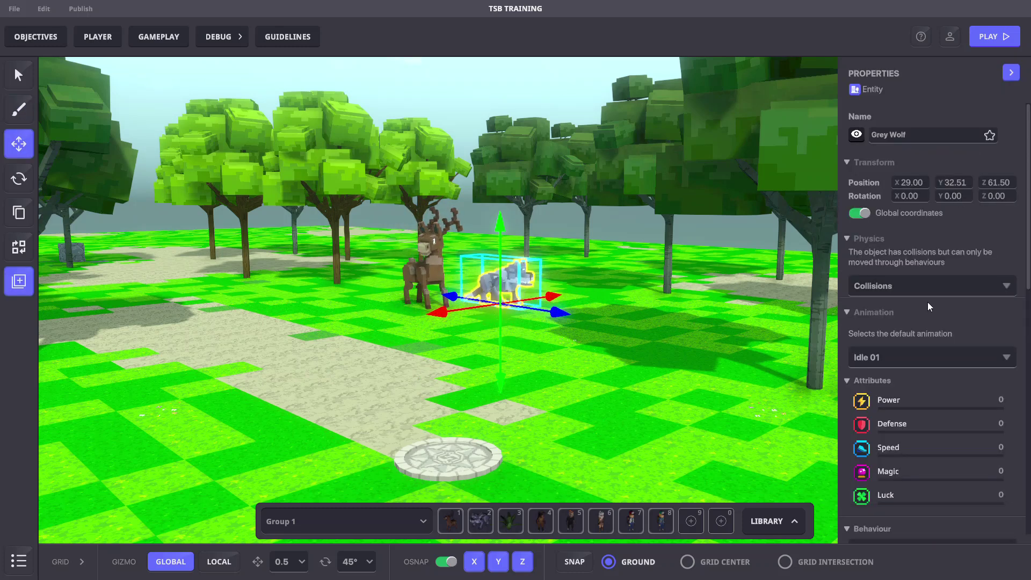
pyautogui.scroll(-5, 928, 302)
pyautogui.click(875, 313)
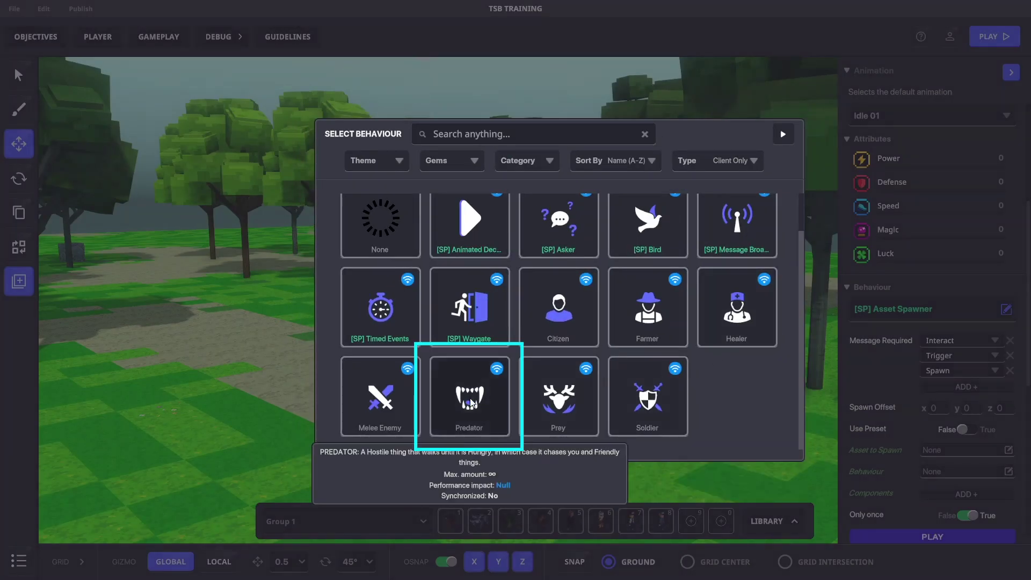
pyautogui.click(470, 402)
pyautogui.scroll(-4, 881, 342)
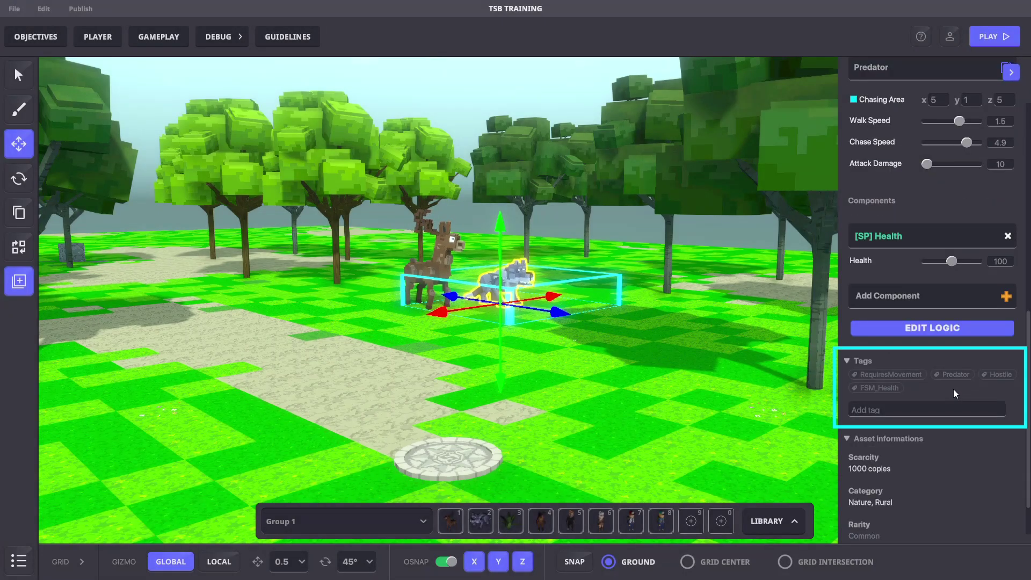
# - Playtest the scene by walking the avatar up to the wolf and away from it
pyautogui.hotkey('ctrl', 'p')
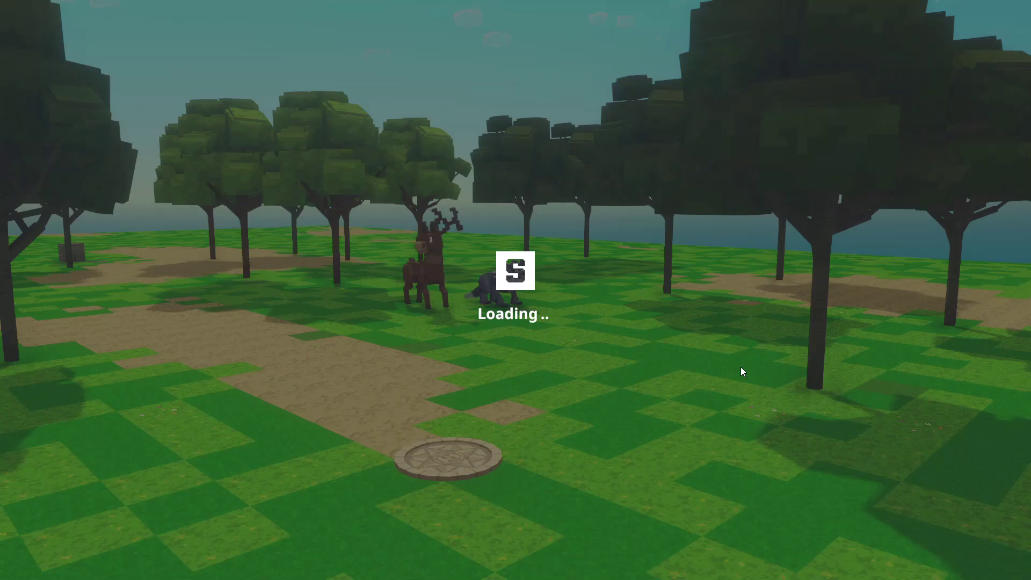
pyautogui.press('w')
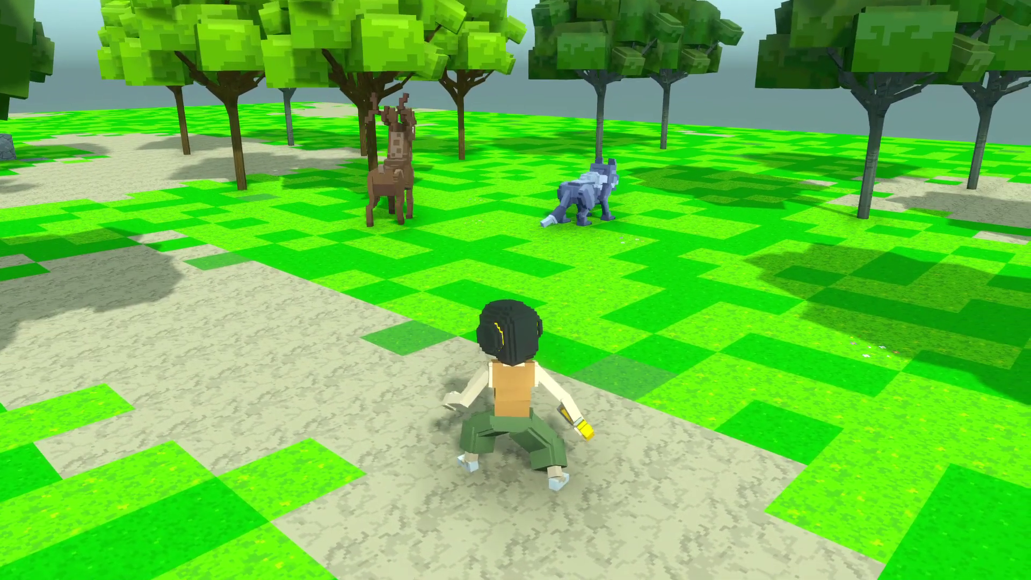
pyautogui.press('w')
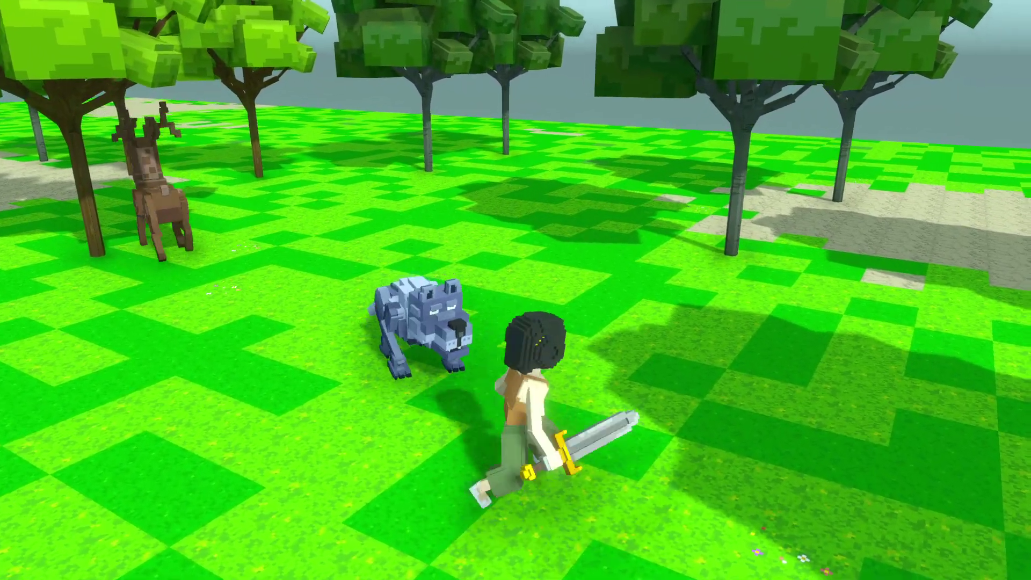
pyautogui.press('s')
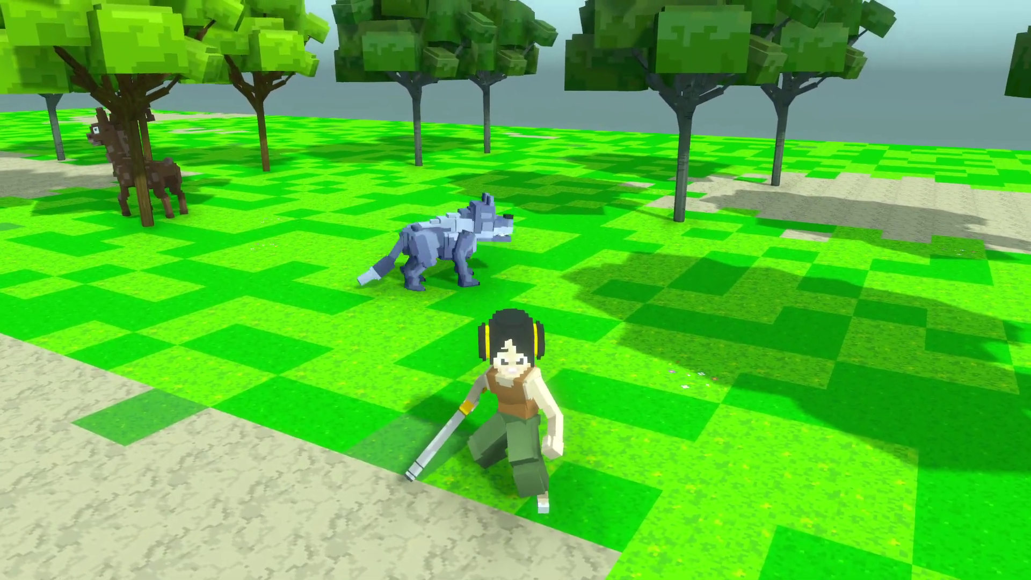
pyautogui.press('w')
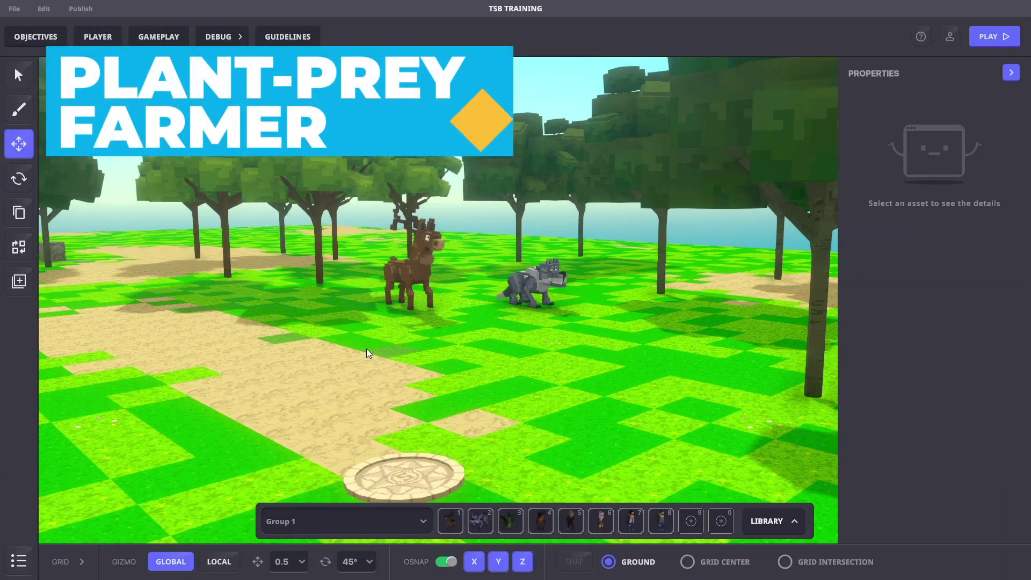
# - Examine the stag's full Prey logic, including its Food Tag and Tags to Flee settings
pyautogui.click(413, 283)
pyautogui.scroll(-5, 912, 365)
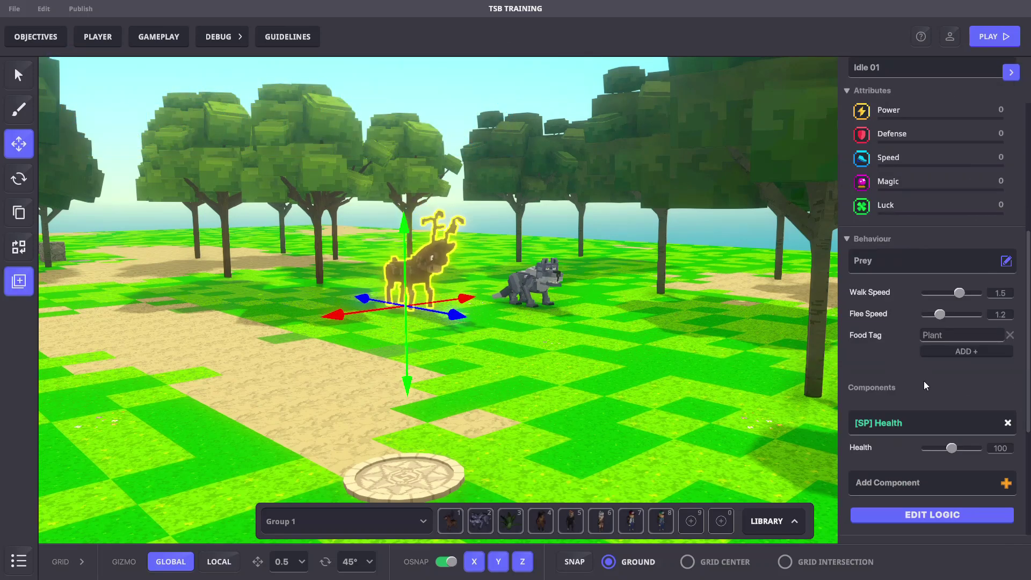
pyautogui.click(924, 516)
pyautogui.scroll(-6, 902, 445)
pyautogui.scroll(5, 894, 420)
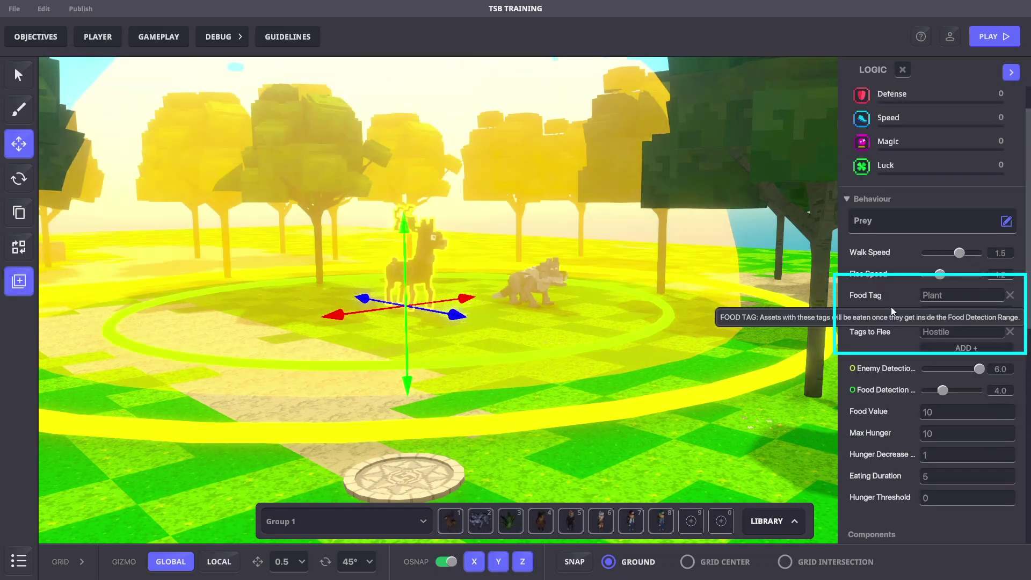
pyautogui.moveTo(862, 334)
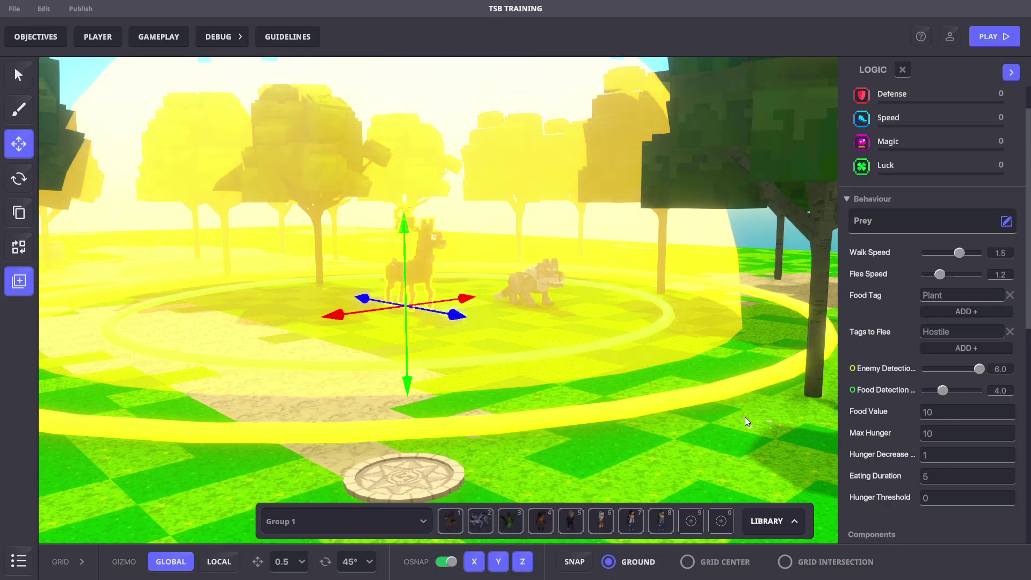
pyautogui.click(522, 354)
# - Place a Small Plant B on the grass in front of the stag and select it
pyautogui.press('3')
pyautogui.click(428, 353)
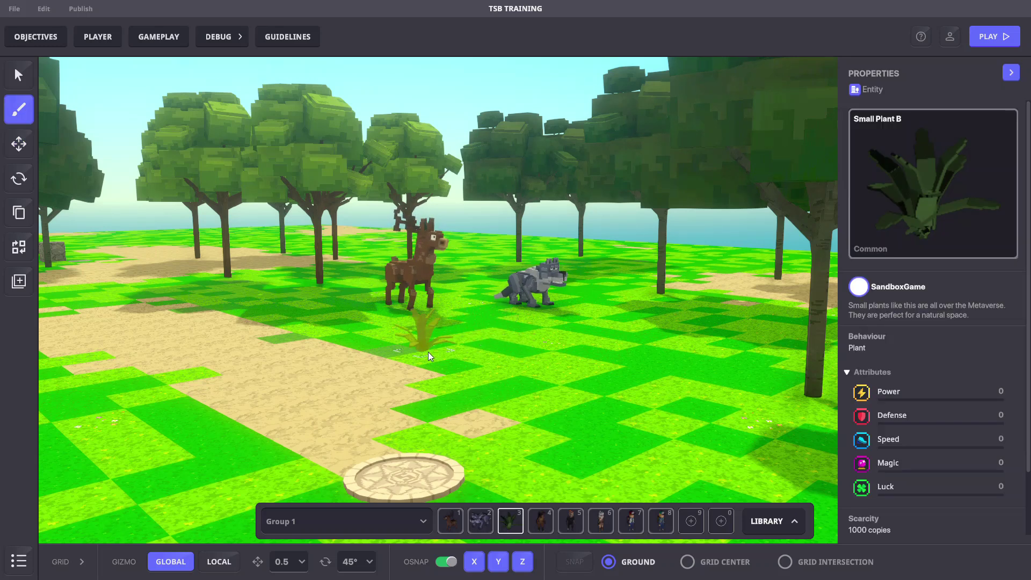
pyautogui.press('w')
pyautogui.click(429, 336)
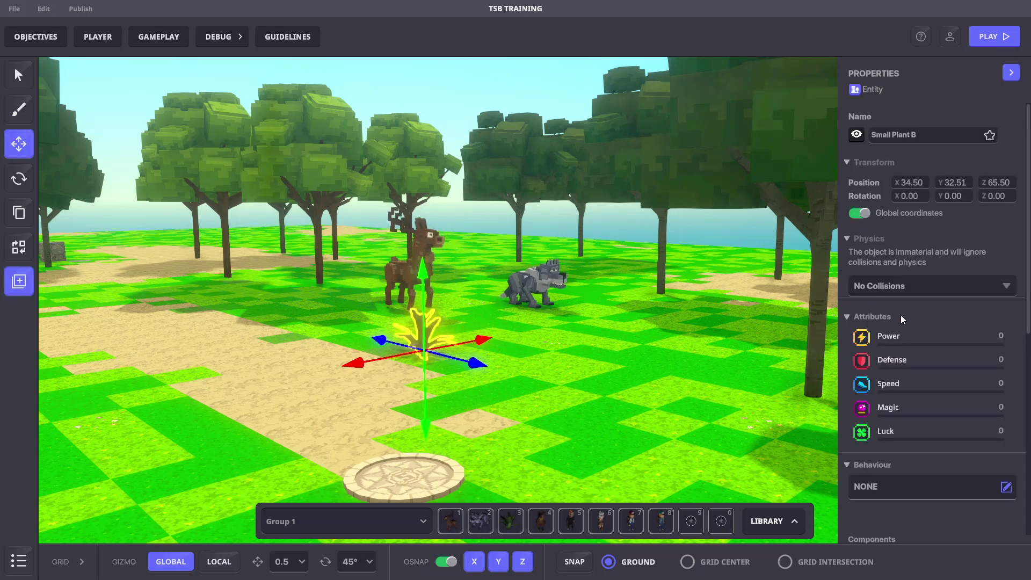
# - Add the tag Plant to the newly placed small plant
pyautogui.scroll(-3, 900, 315)
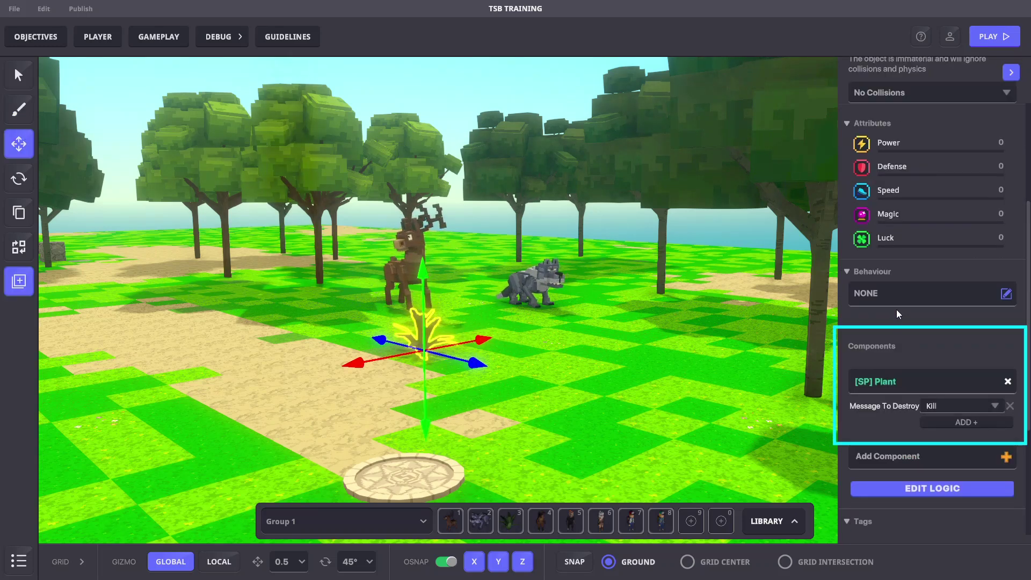
pyautogui.scroll(-3, 896, 310)
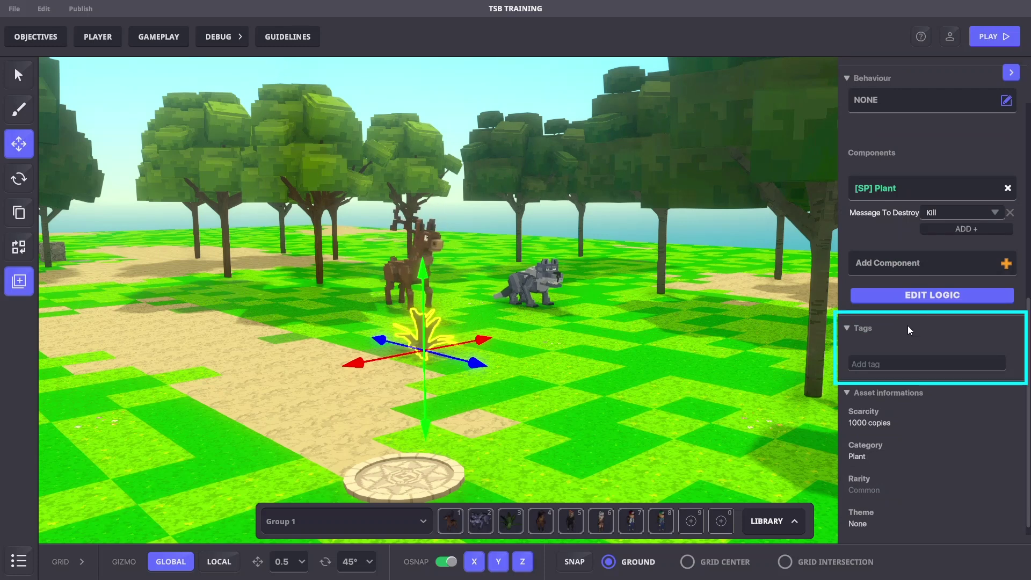
pyautogui.click(896, 362)
pyautogui.write('Plant')
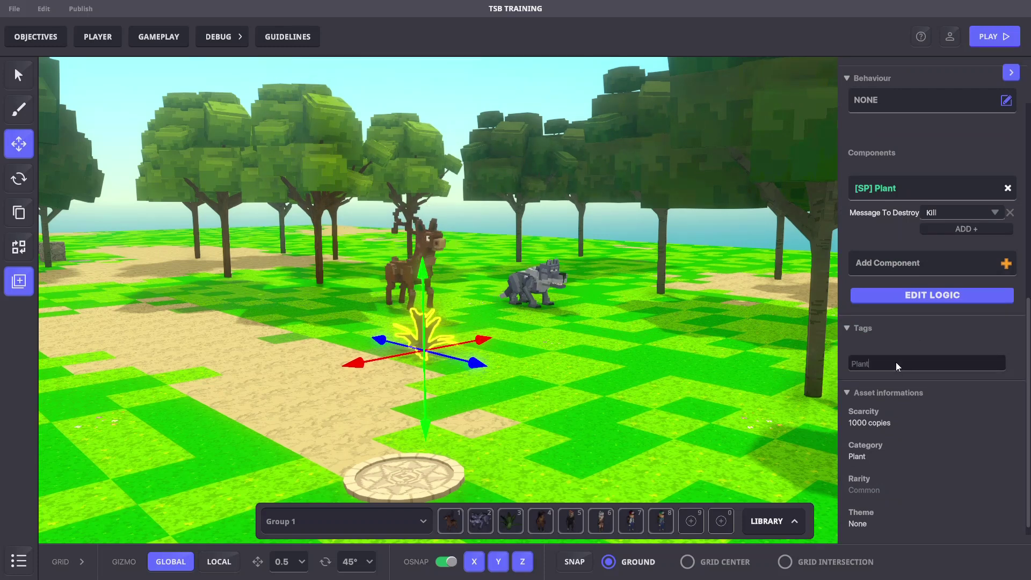
pyautogui.press('Return')
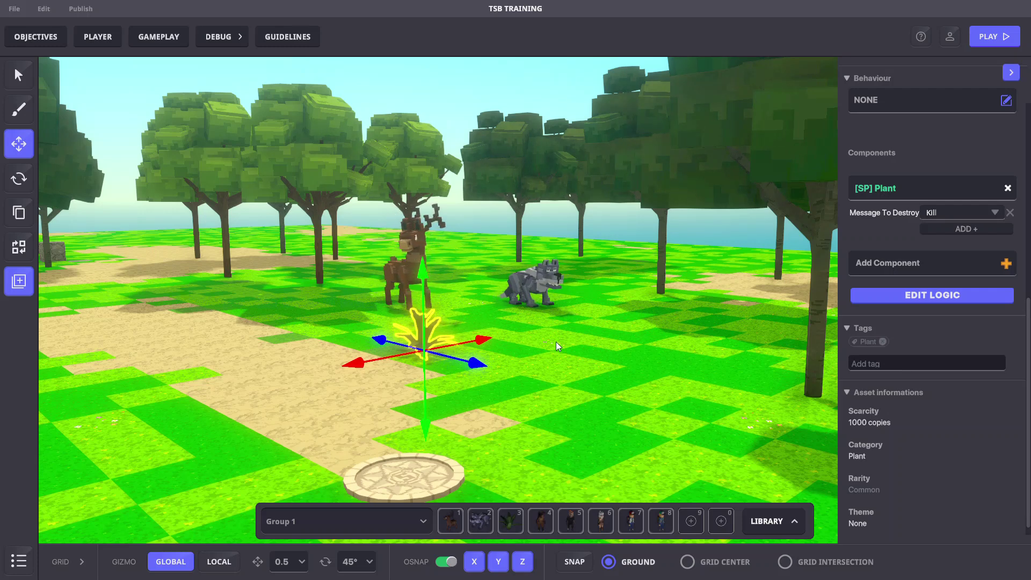
# - Spread several copies of the tagged plant over the grass around the stag and wolf
pyautogui.moveTo(435, 355)
pyautogui.mouseDown()
pyautogui.moveTo(441, 328)
pyautogui.moveTo(352, 321)
pyautogui.moveTo(486, 300)
pyautogui.moveTo(471, 290)
pyautogui.moveTo(578, 300)
pyautogui.moveTo(565, 317)
pyautogui.moveTo(499, 330)
pyautogui.moveTo(573, 340)
pyautogui.mouseUp()
pyautogui.click(574, 339)
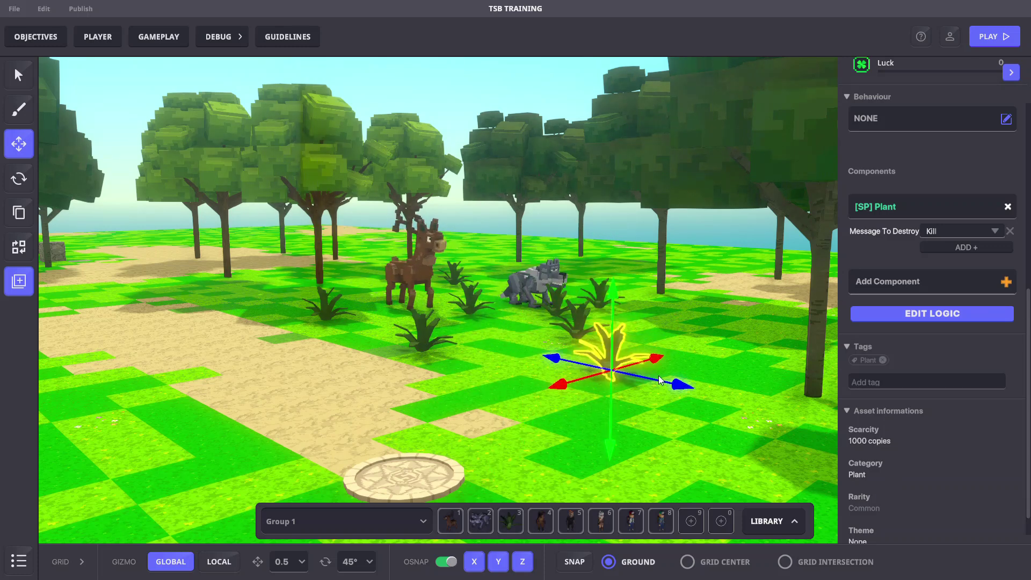
pyautogui.click(609, 375)
pyautogui.press('Escape')
# - Place a Tinkerer among the plants and change its behaviour to Farmer
pyautogui.press('4')
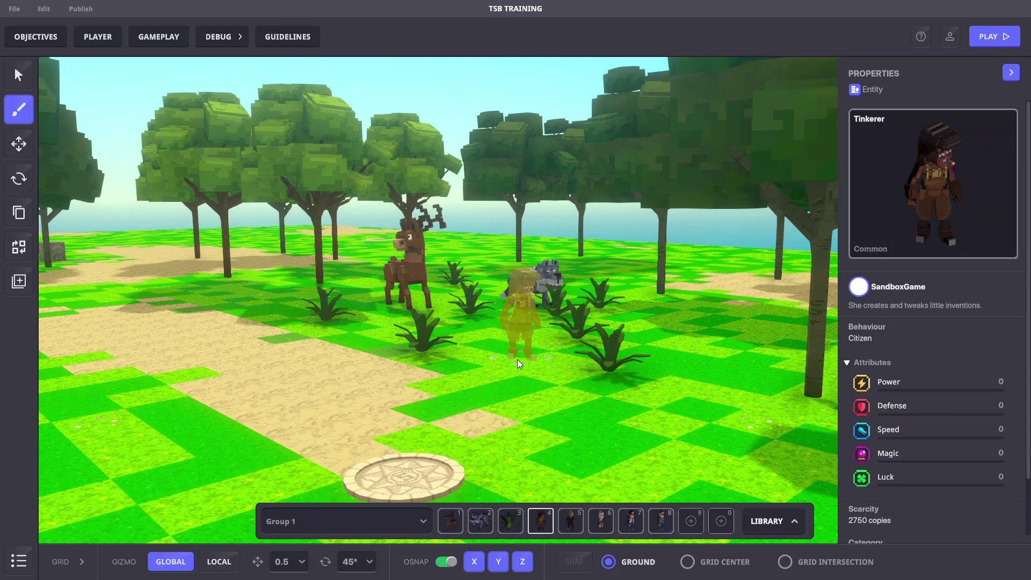
pyautogui.click(518, 359)
pyautogui.press('Escape')
pyautogui.click(521, 319)
pyautogui.scroll(-4, 894, 322)
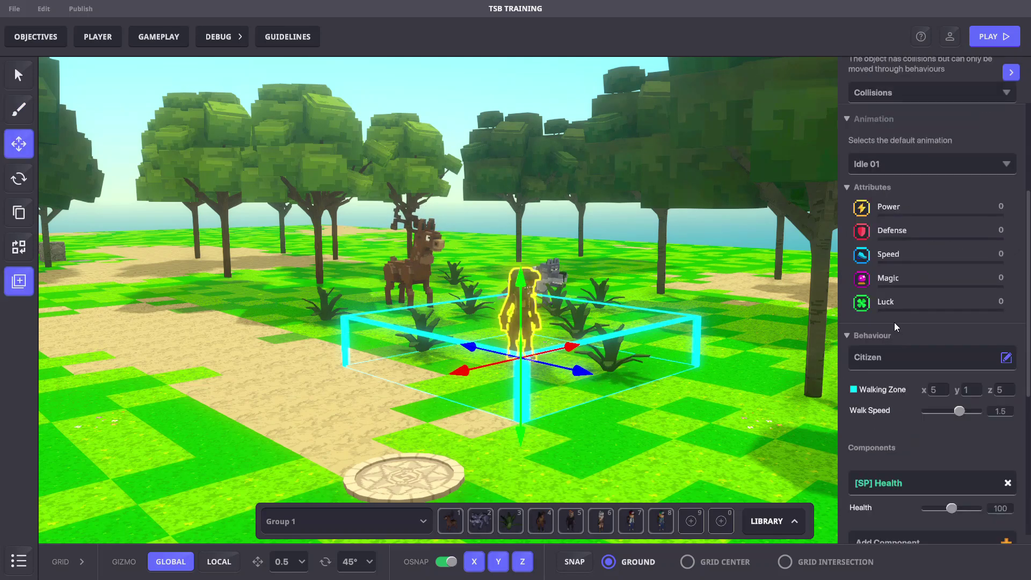
pyautogui.click(895, 354)
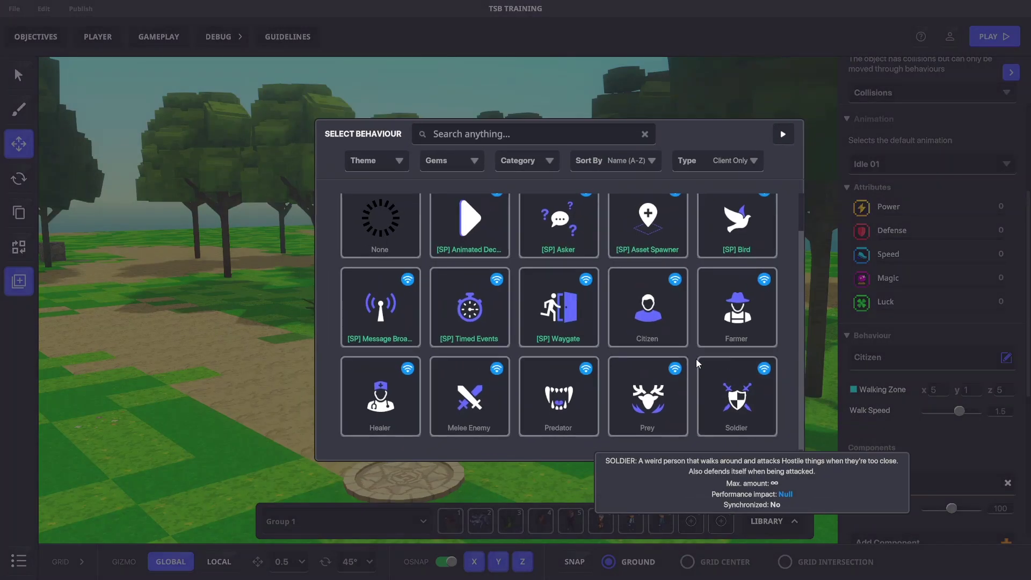
pyautogui.click(723, 317)
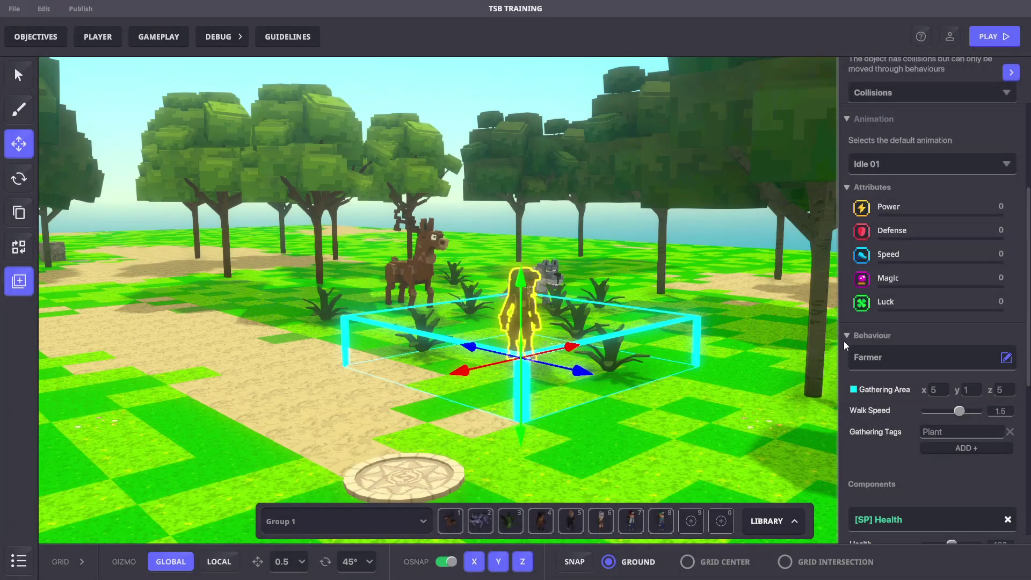
# - Review the farmer's Gathering Tags and the flee and enemy detection settings in its full logic
pyautogui.scroll(-1, 860, 341)
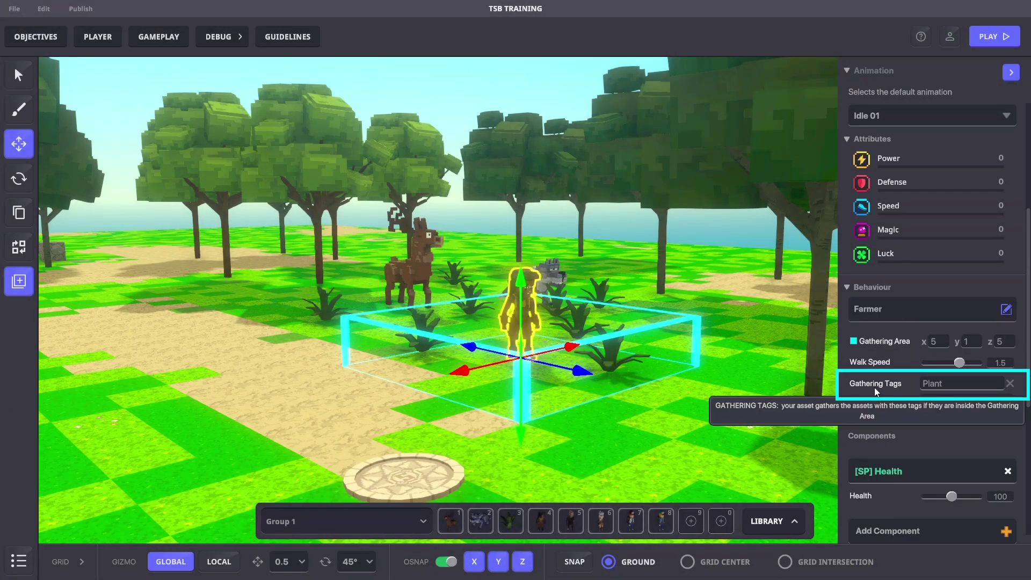
pyautogui.moveTo(936, 388)
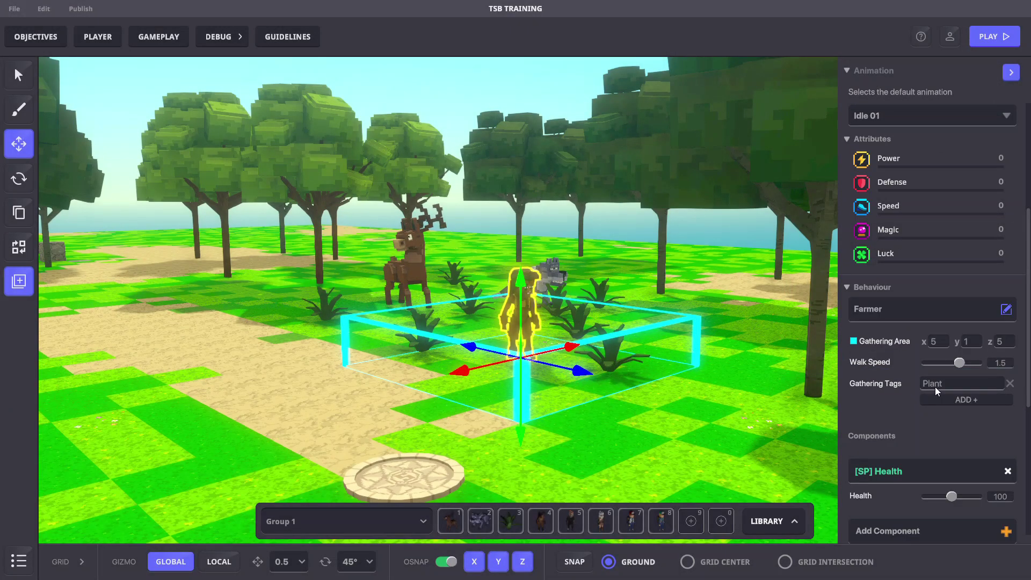
pyautogui.scroll(-5, 926, 387)
pyautogui.click(921, 320)
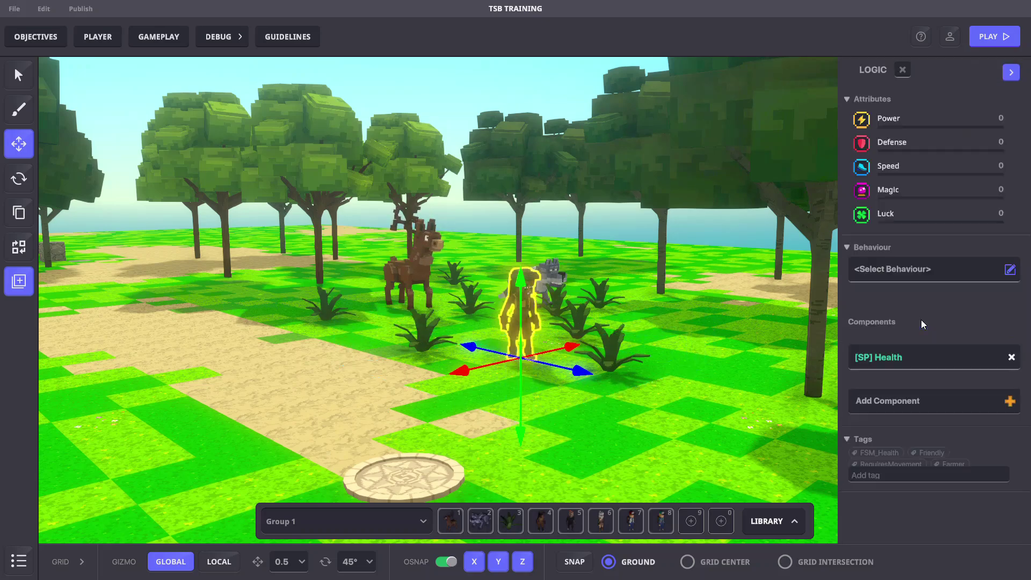
pyautogui.scroll(-4, 897, 331)
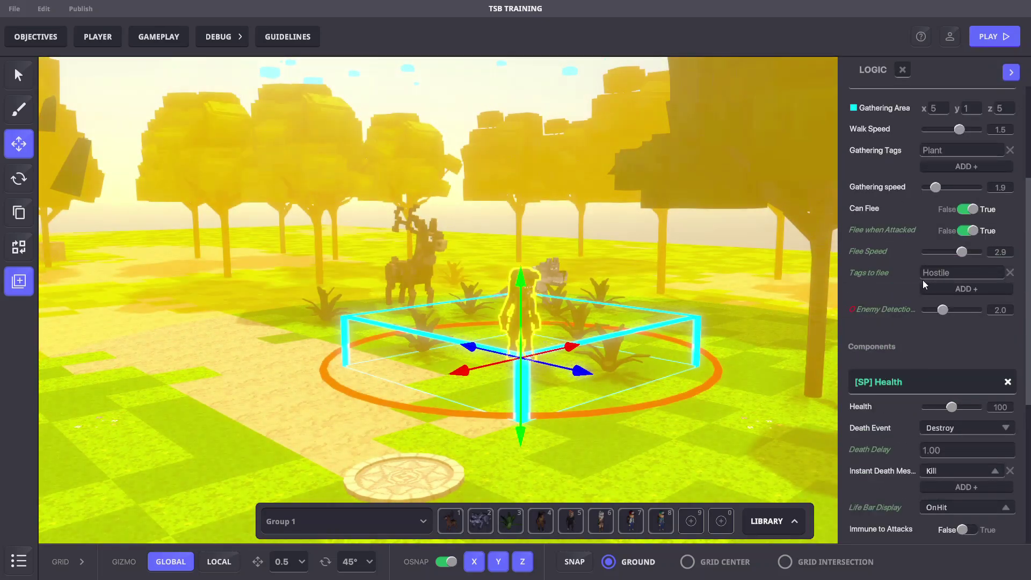
pyautogui.click(573, 376)
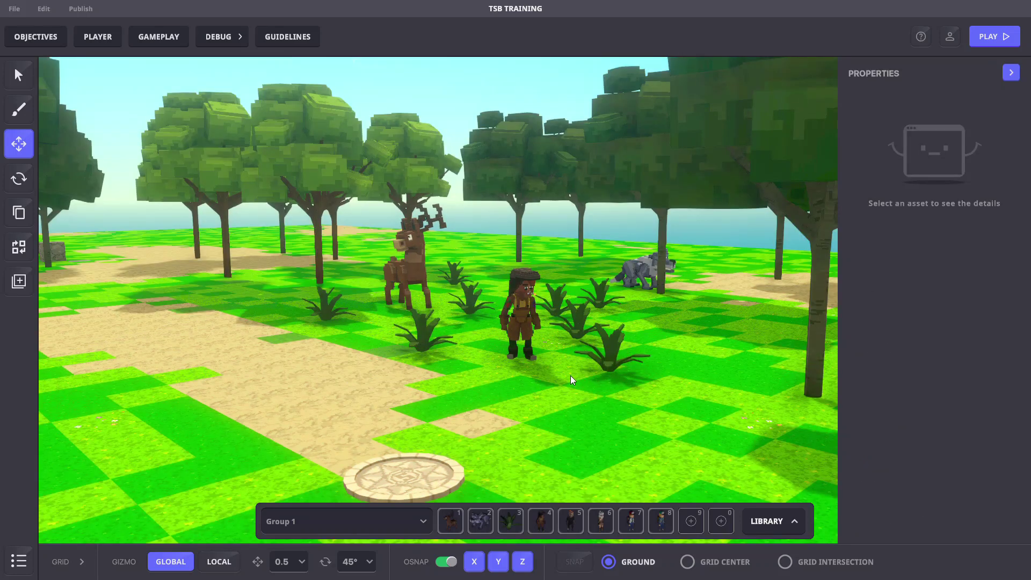
# - Playtest the scene by walking the avatar towards the farmer and plants, and return to editing
pyautogui.hotkey('ctrl', 'p')
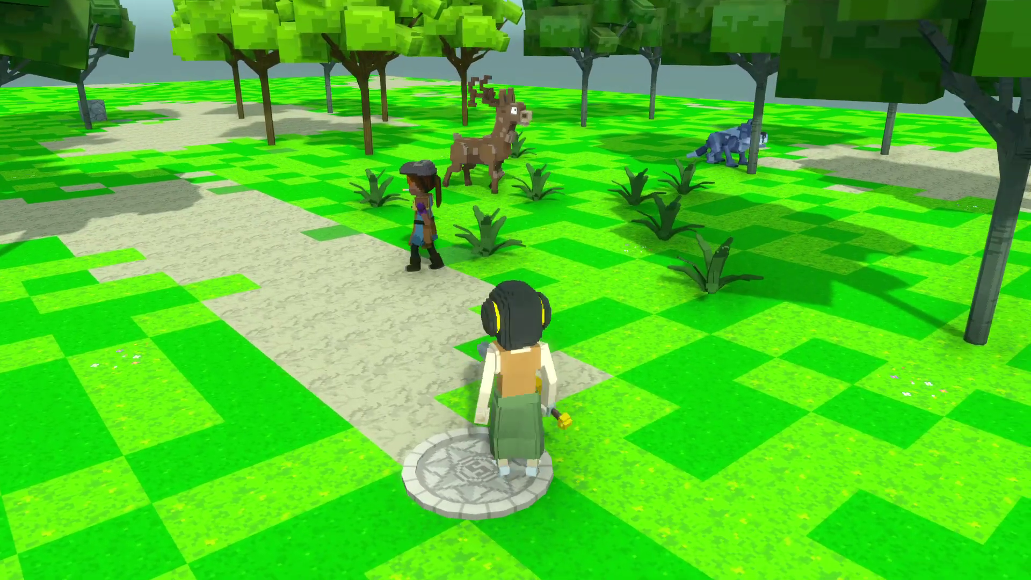
pyautogui.press('w')
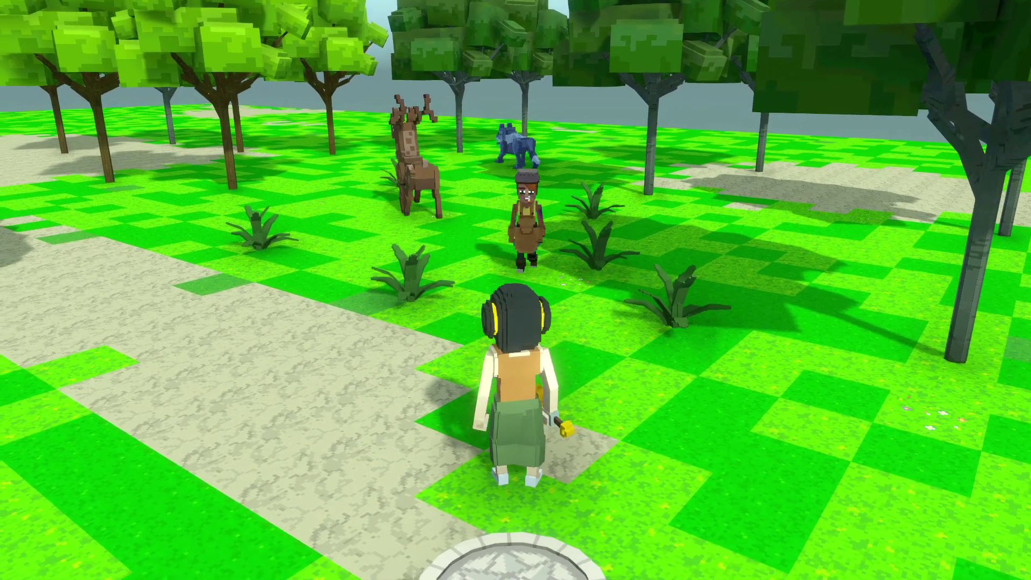
pyautogui.press('Escape')
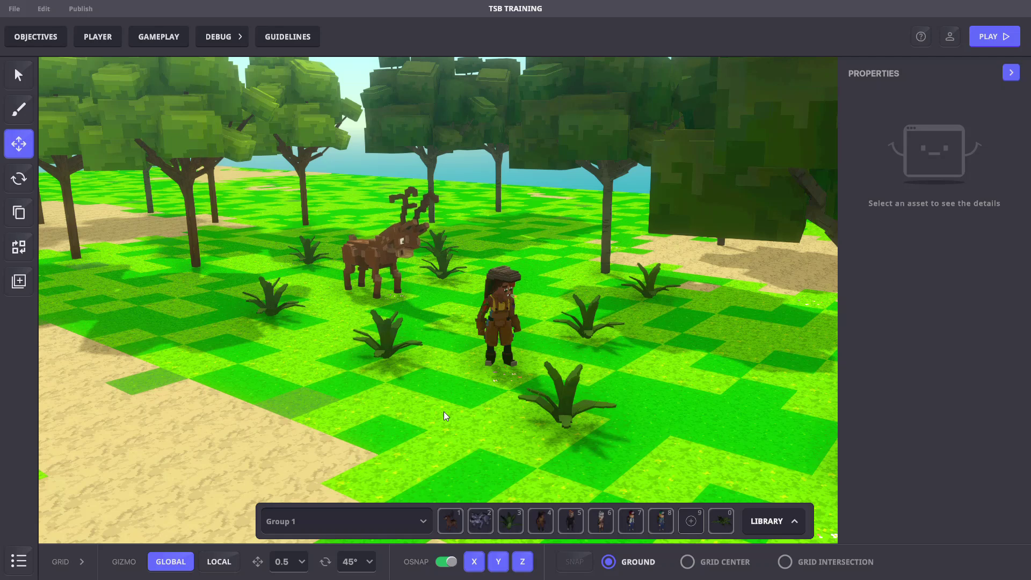
# - Place three copies of Small Plant A on the grass around the farmer and playtest the scene with the avatar
pyautogui.press('0')
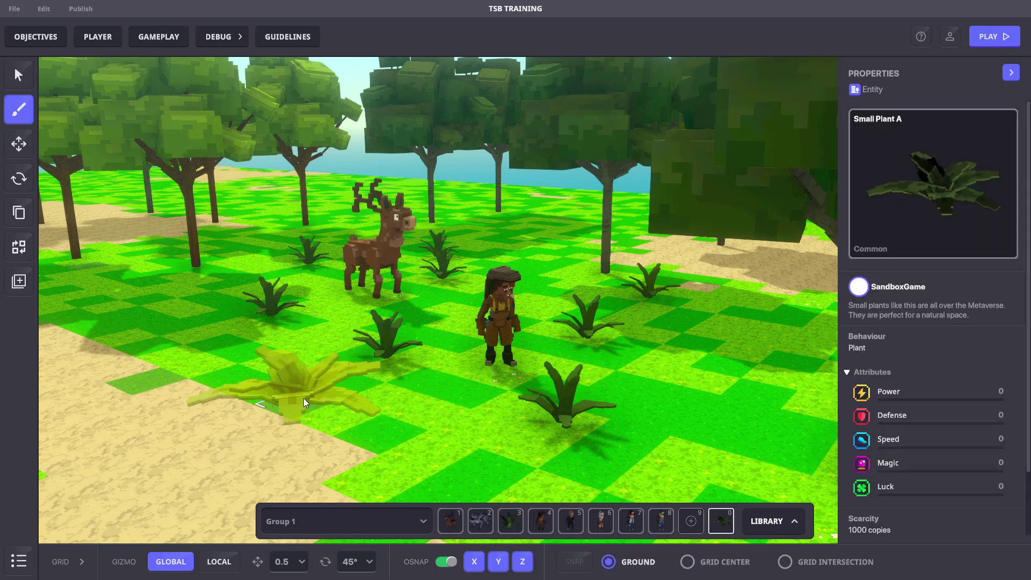
pyautogui.click(302, 400)
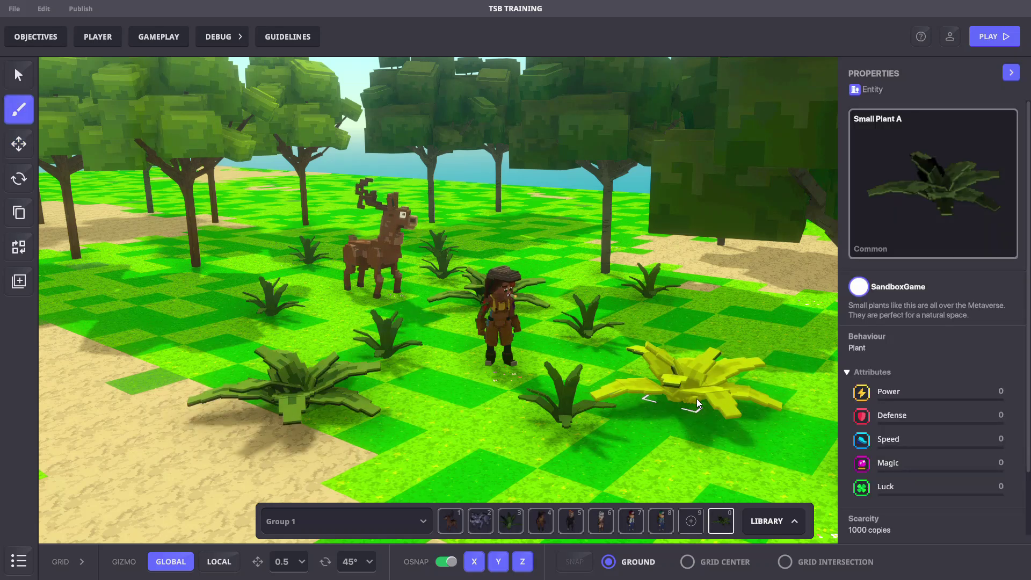
pyautogui.click(697, 398)
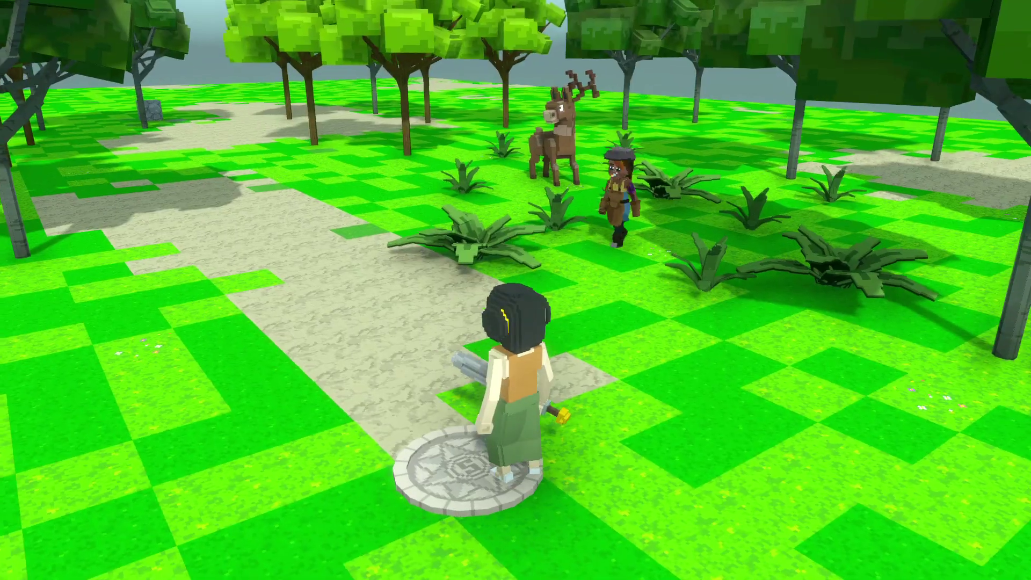
pyautogui.press('w')
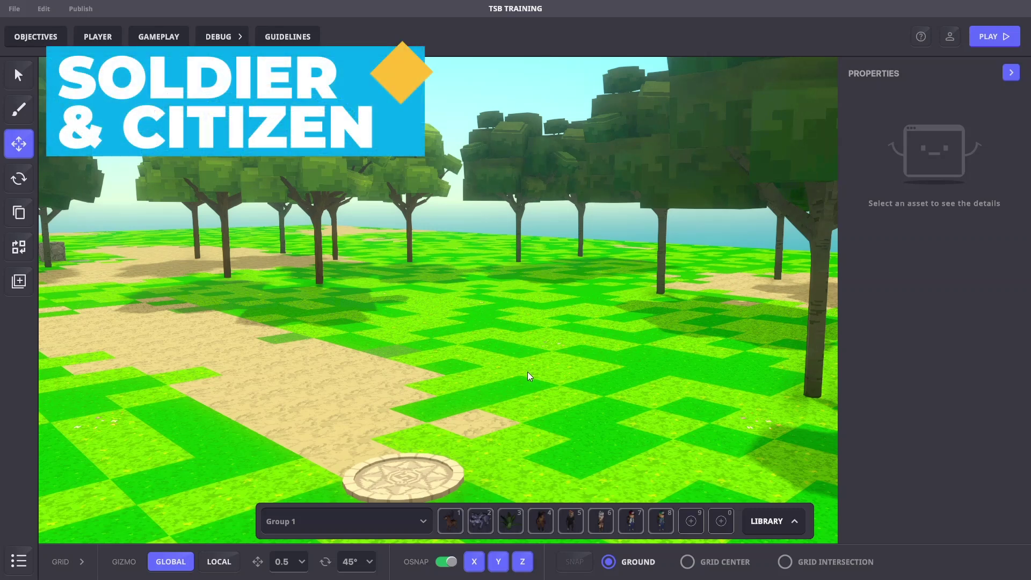
# - Place the red-haired, axe-carrying man on the grass beside the sand path, beyond the spawn point
pyautogui.press('5')
pyautogui.click(441, 344)
pyautogui.press('Escape')
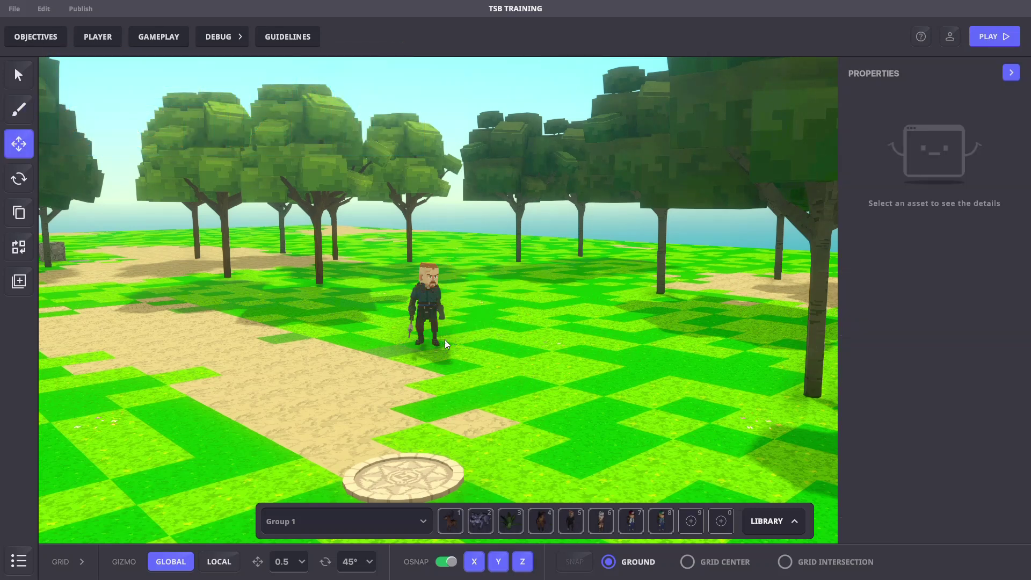
# - Review the soldier's Patrol Zone, Tags to Attack, detection range and Auto Defense settings in its full logic
pyautogui.click(444, 339)
pyautogui.scroll(-4, 948, 308)
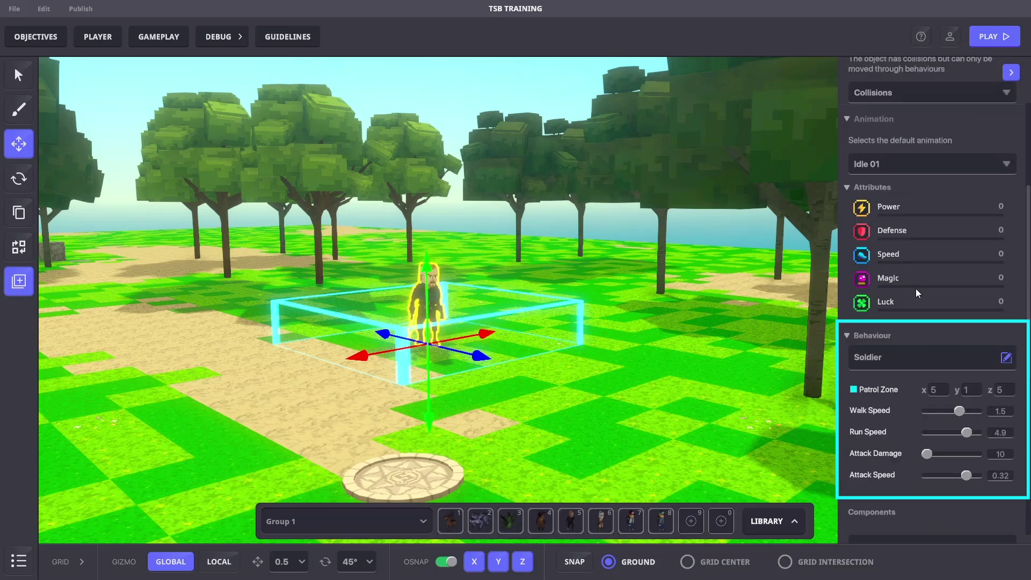
pyautogui.scroll(-5, 911, 323)
pyautogui.click(920, 395)
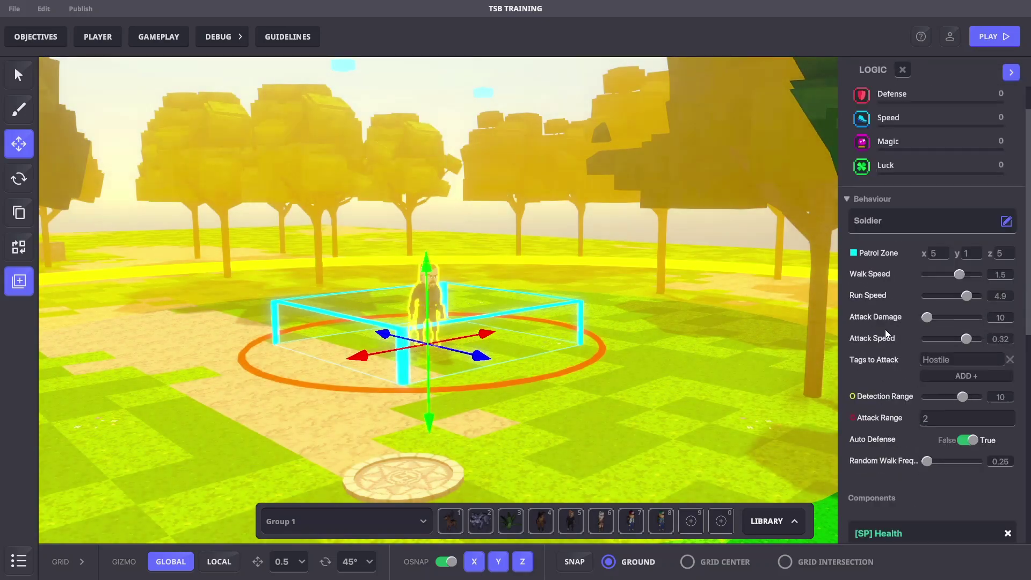
pyautogui.scroll(-1, 885, 338)
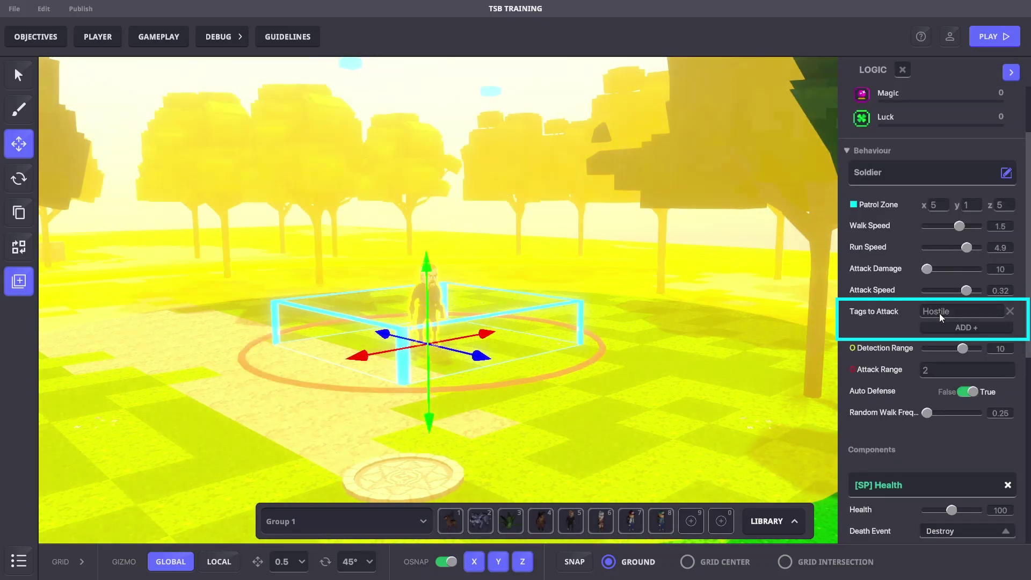
pyautogui.click(653, 395)
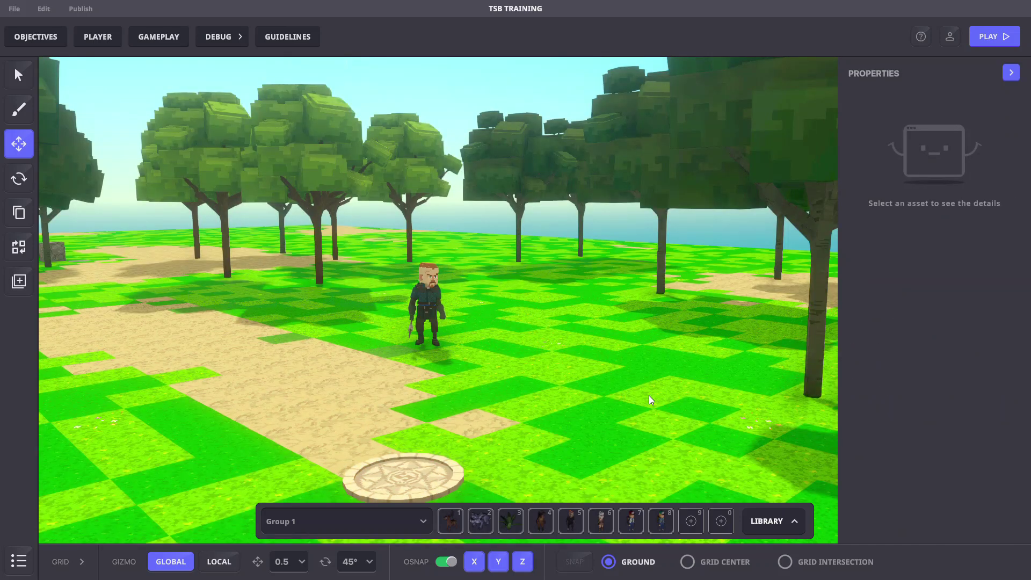
# - Place an Elder Caveman on the grass near the soldier and change its behaviour to Citizen
pyautogui.press('6')
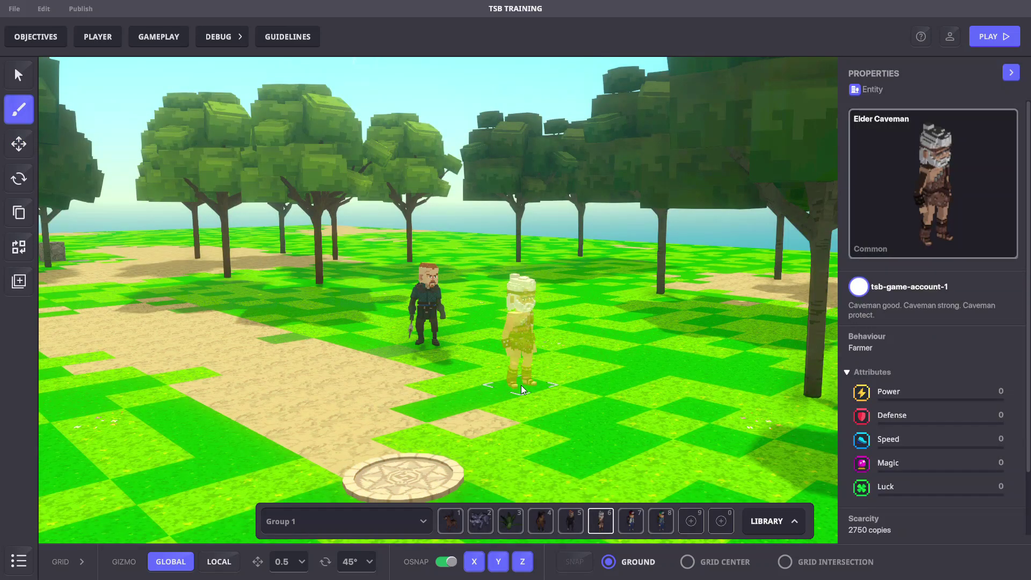
pyautogui.click(521, 386)
pyautogui.press('Escape')
pyautogui.scroll(-3, 942, 356)
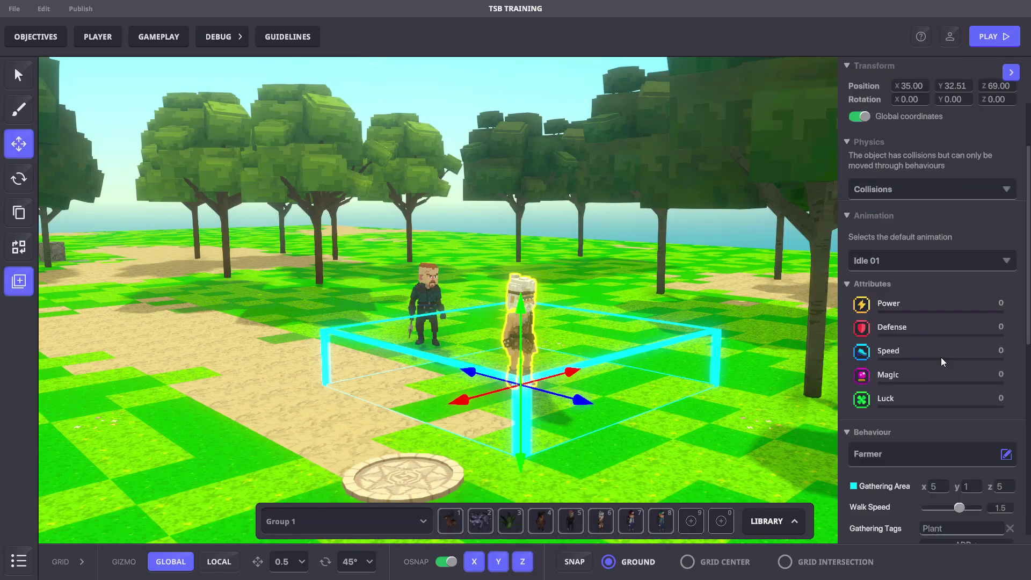
pyautogui.click(879, 406)
pyautogui.click(641, 322)
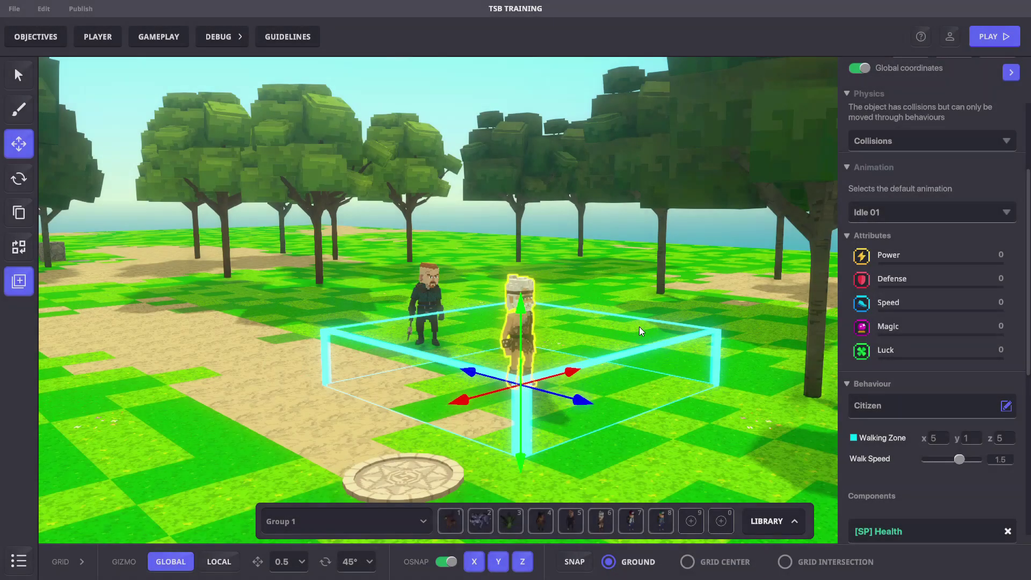
pyautogui.click(645, 319)
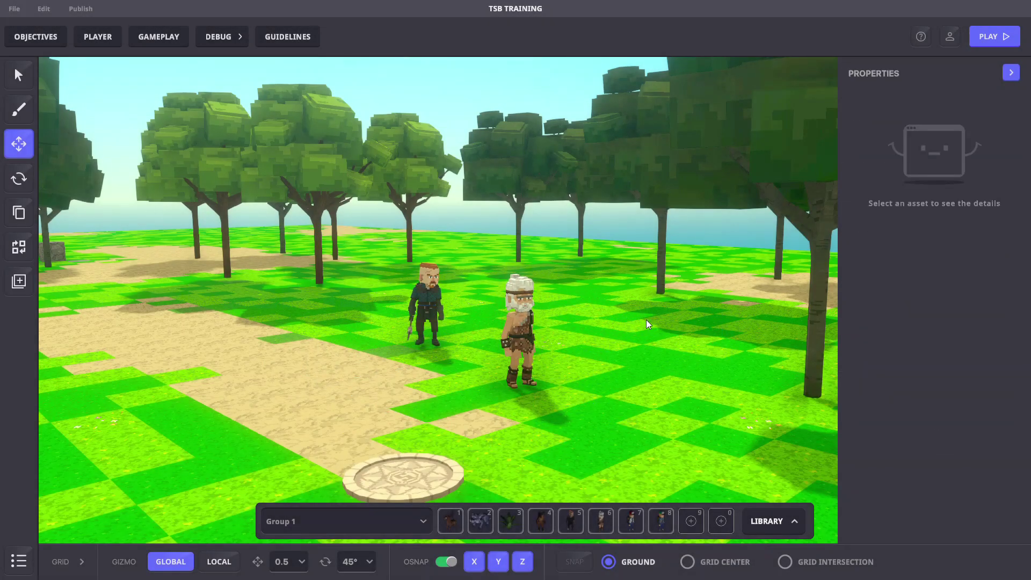
# - Playtest the scene by attacking with the avatar near the citizen and soldier and running around them, and return to editing
pyautogui.hotkey('ctrl', 'p')
pyautogui.press('w')
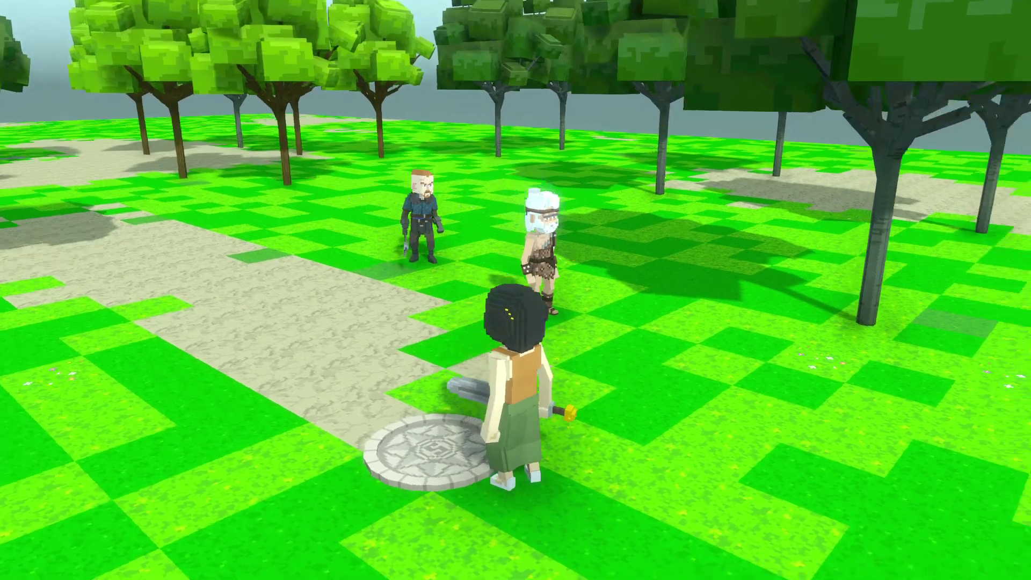
pyautogui.click(515, 290)
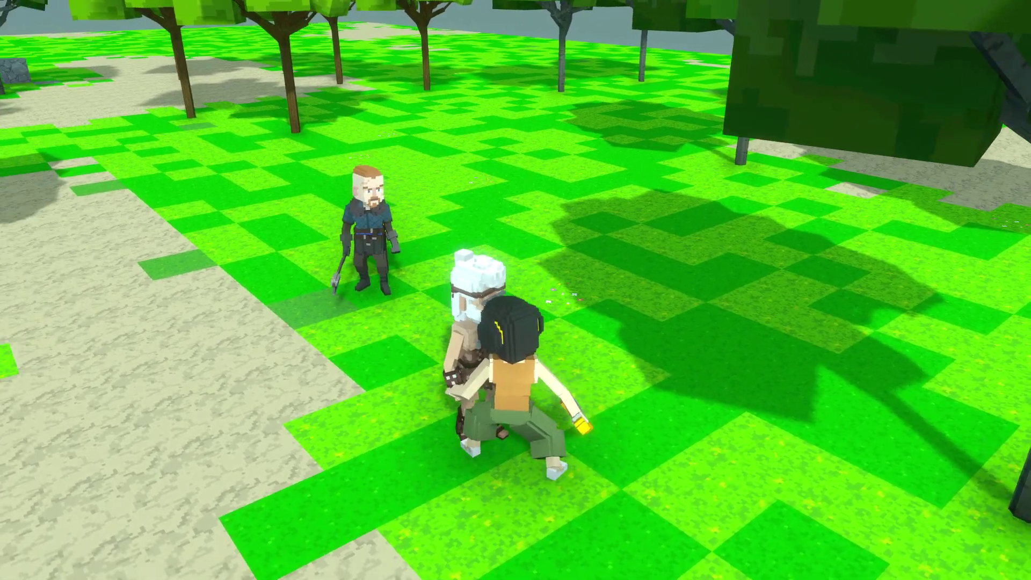
pyautogui.press('s')
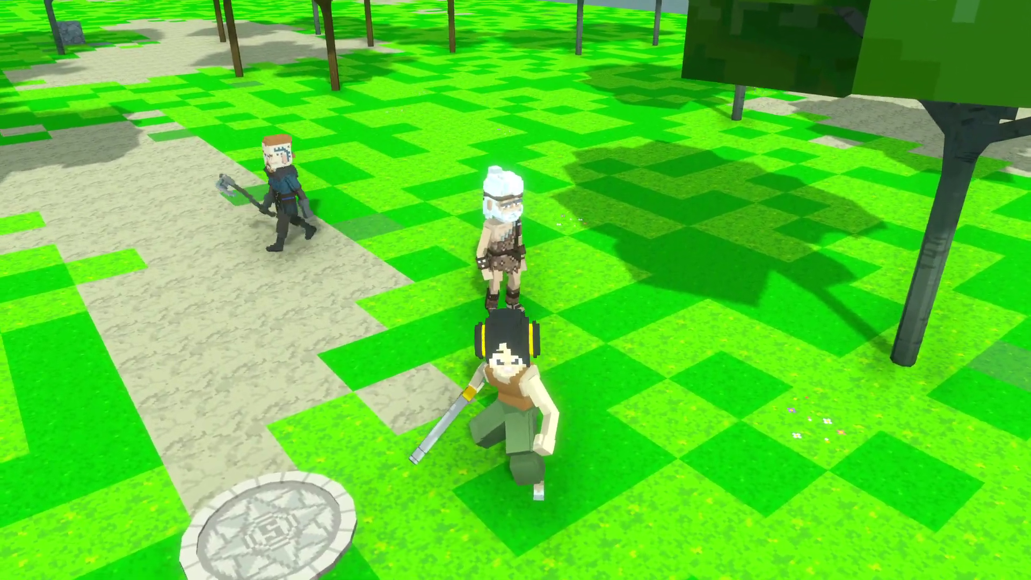
pyautogui.press('w')
pyautogui.press('d')
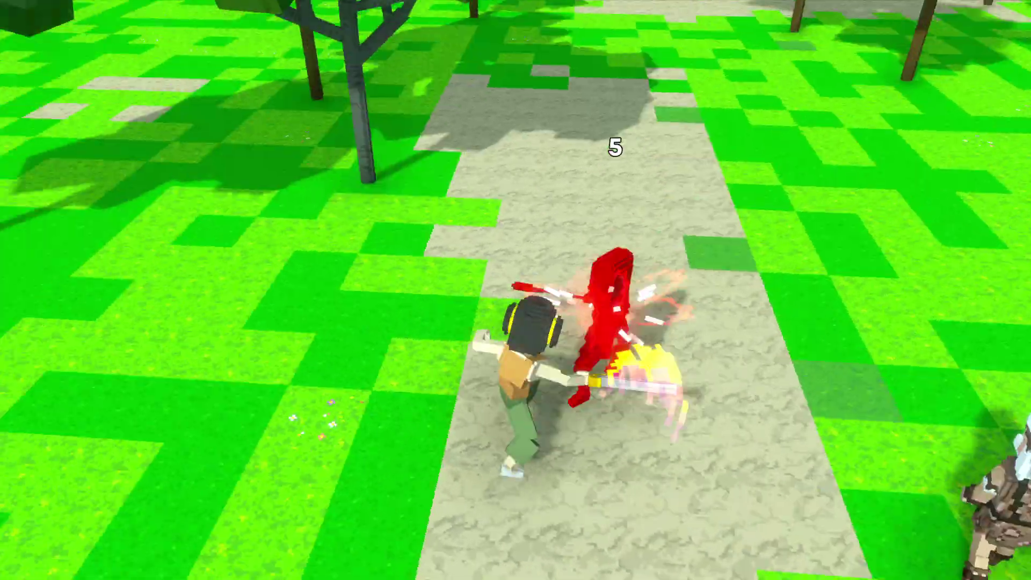
pyautogui.press('d')
pyautogui.press('d')
pyautogui.press('s')
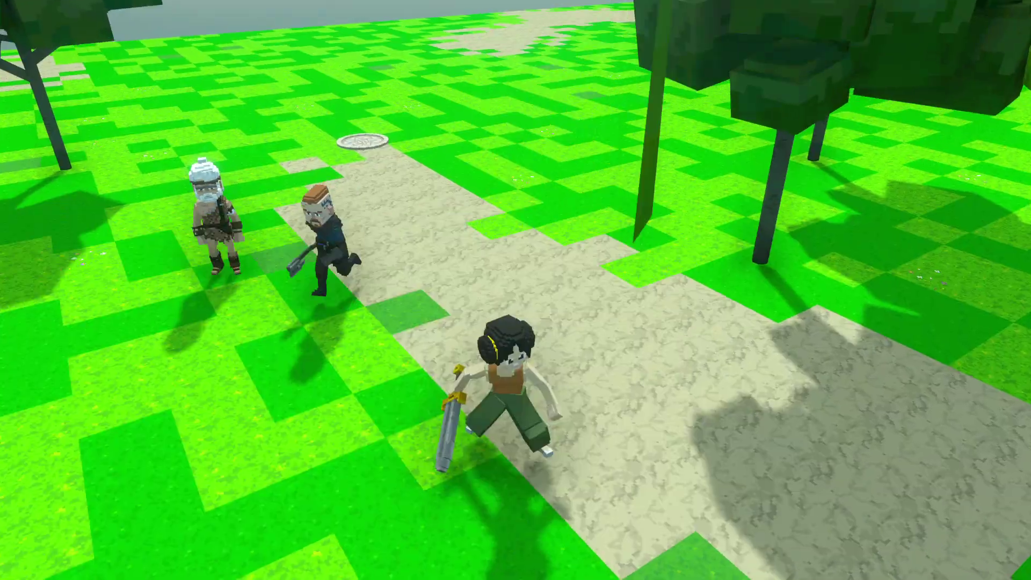
pyautogui.press('a')
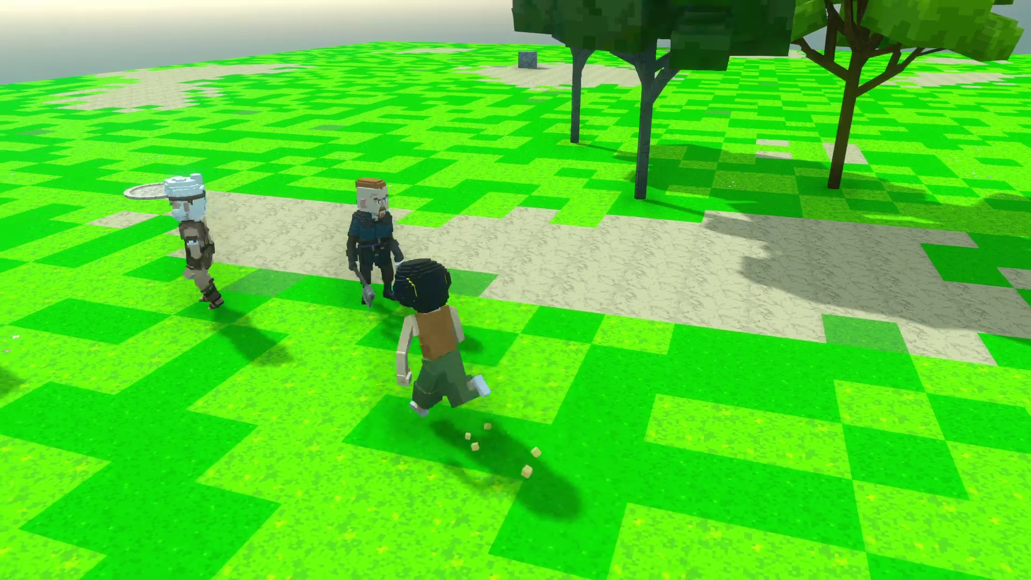
pyautogui.press('Escape')
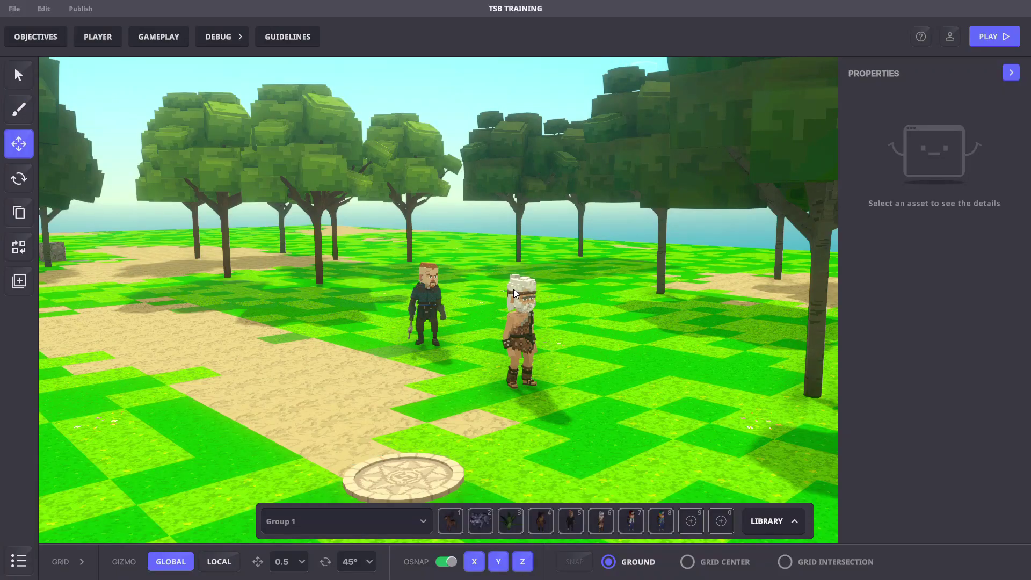
# - Playtest the scene again by walking the avatar up to the soldier and the citizen
pyautogui.press('Tab')
pyautogui.press('w')
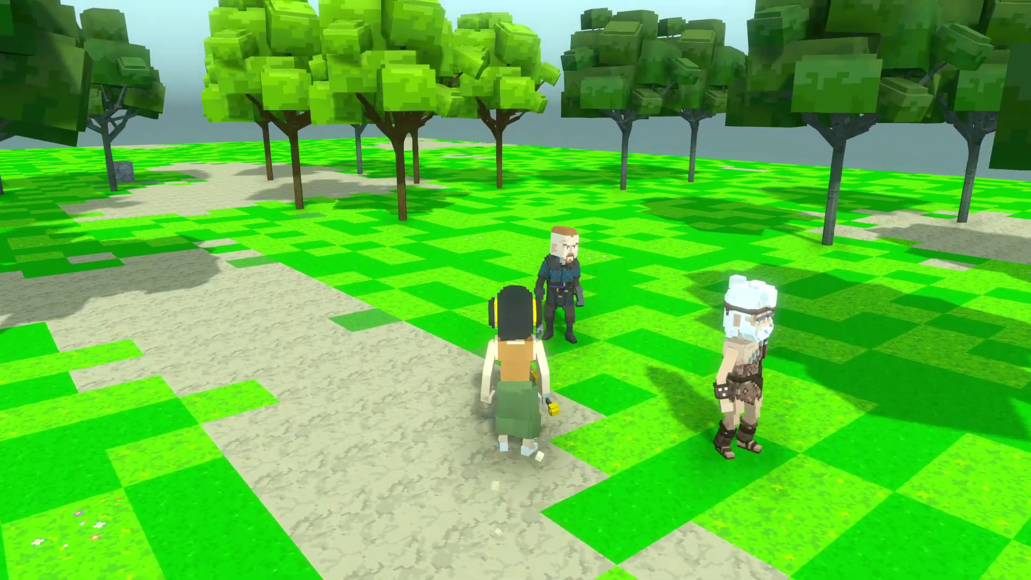
pyautogui.press('w')
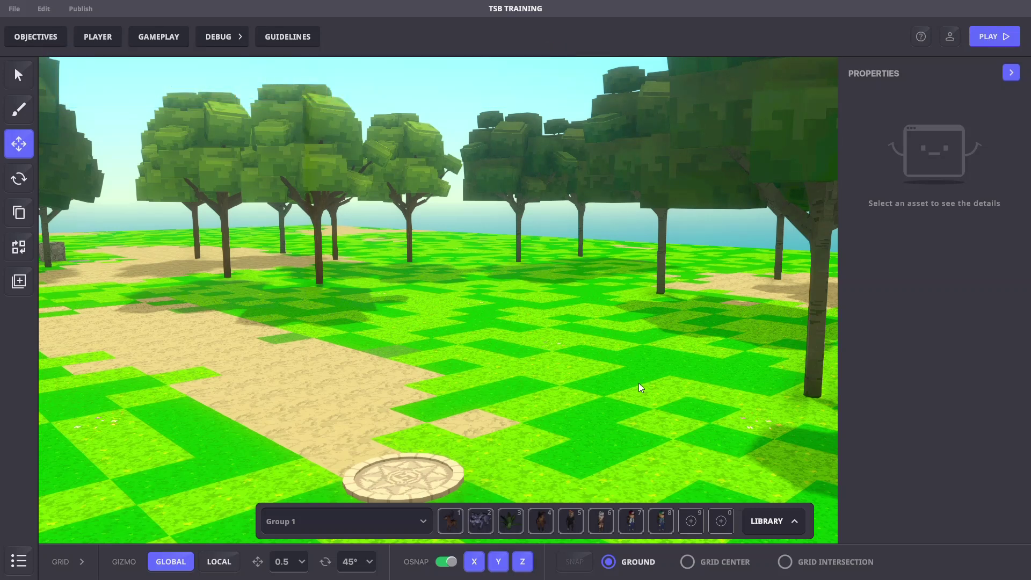
# - Place three copies of Maximilien in a row on the grass beyond the spawn point
pyautogui.press('7')
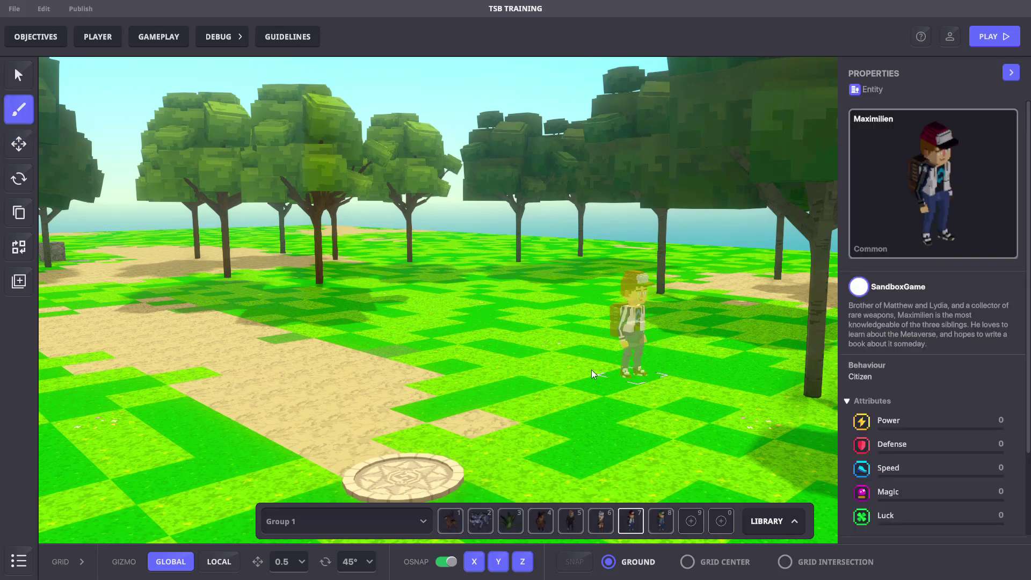
pyautogui.click(379, 349)
pyautogui.click(463, 331)
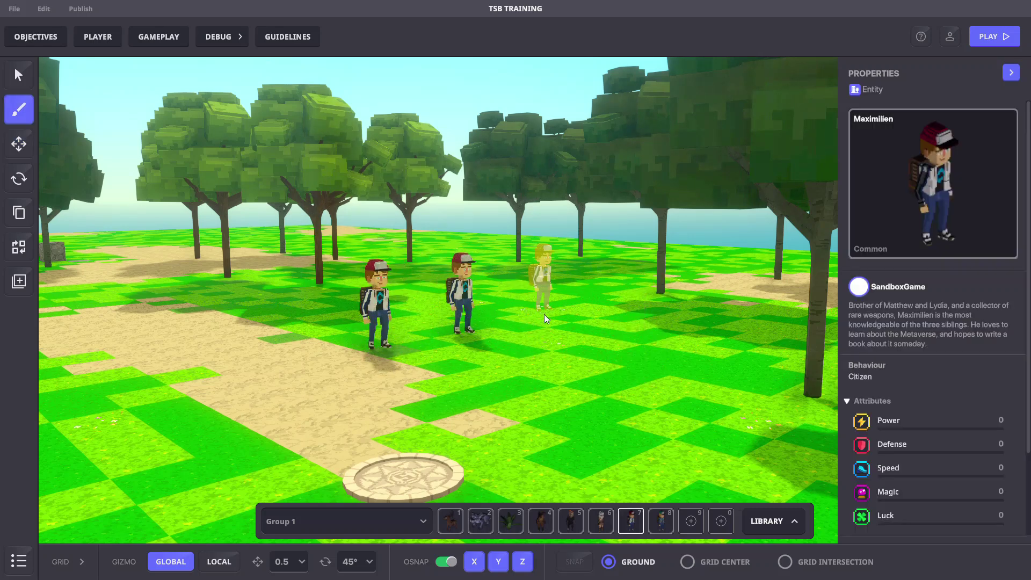
pyautogui.click(534, 324)
# - Select all three Maximilien copies together and change their behaviour to Melee Enemy
pyautogui.press('w')
pyautogui.moveTo(350, 320); pyautogui.dragTo(534, 341)
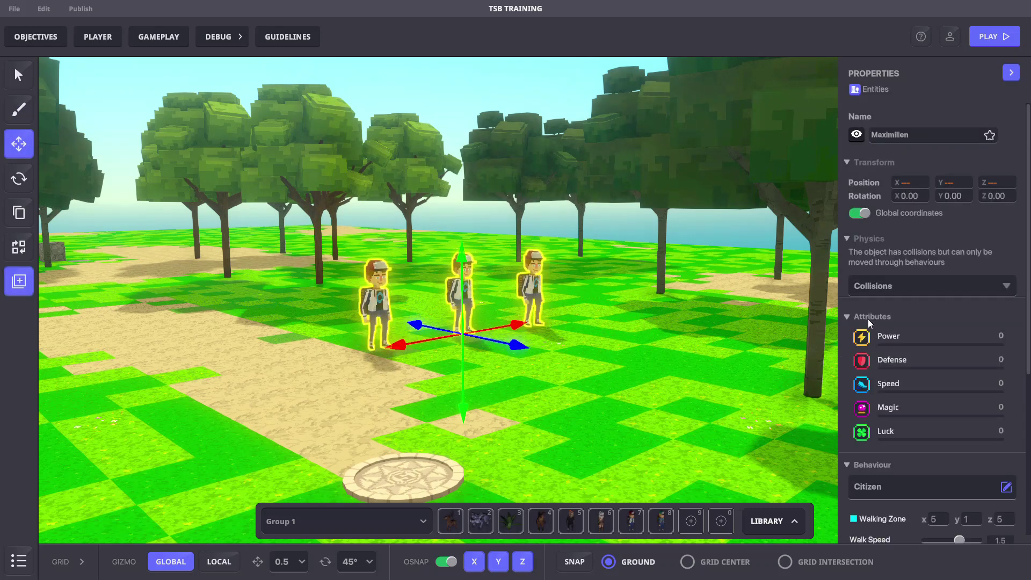
pyautogui.scroll(-2, 913, 301)
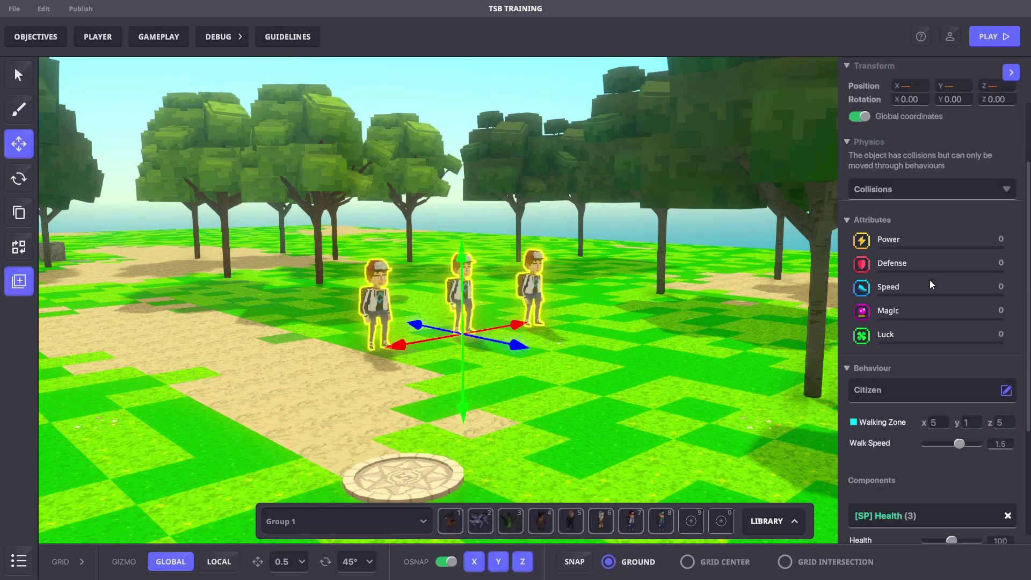
pyautogui.click(885, 391)
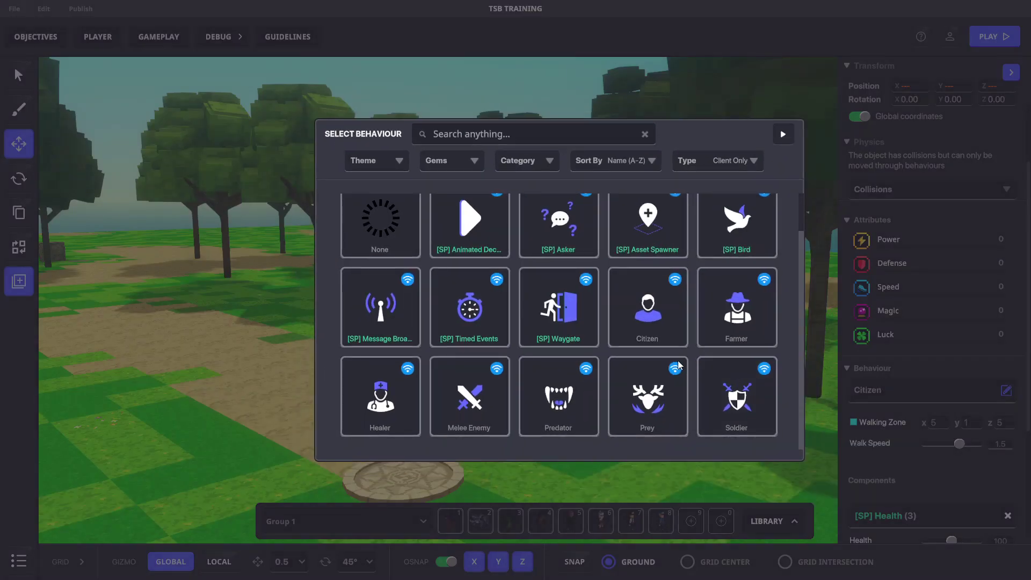
pyautogui.click(463, 405)
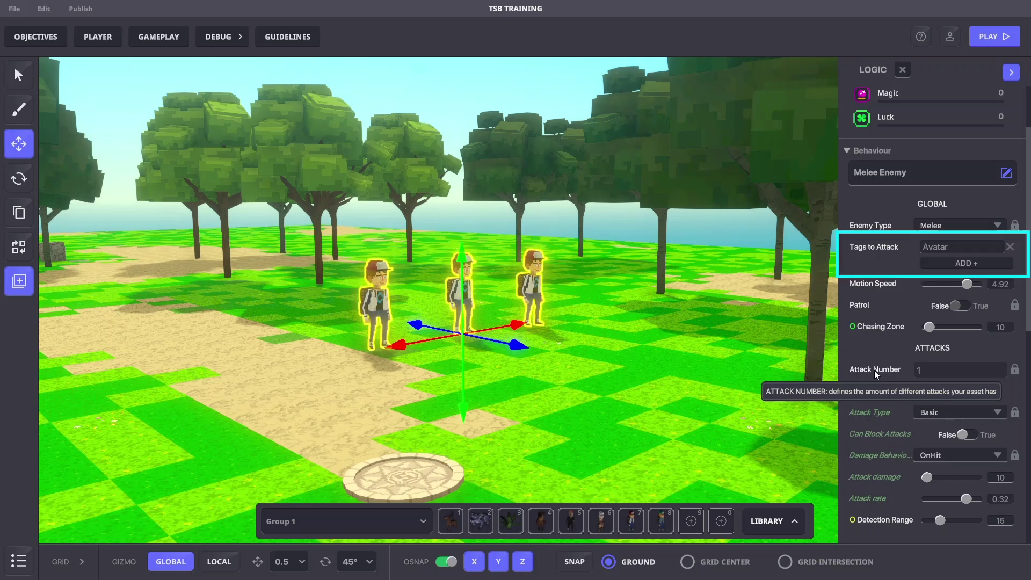
# - Set the Tags to Attack of the three Maximilien enemies to GroupB and give them the tag GroupA
pyautogui.click(1011, 249)
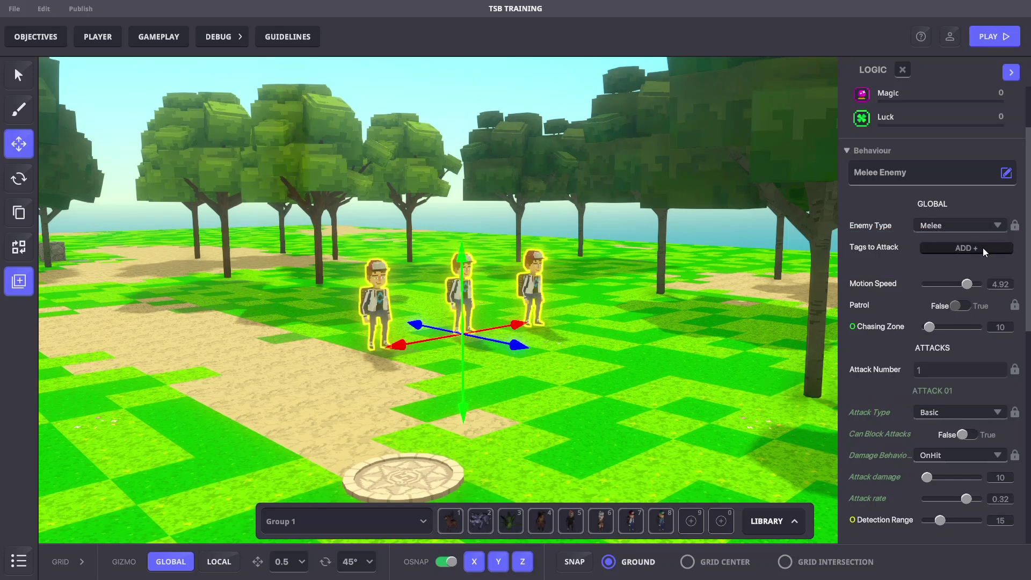
pyautogui.click(984, 251)
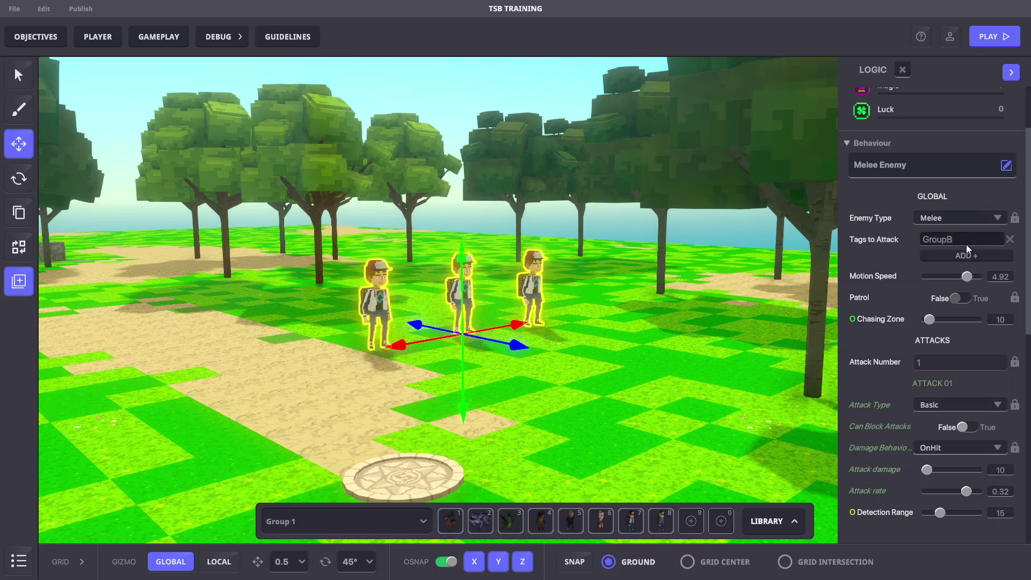
pyautogui.scroll(-10, 879, 265)
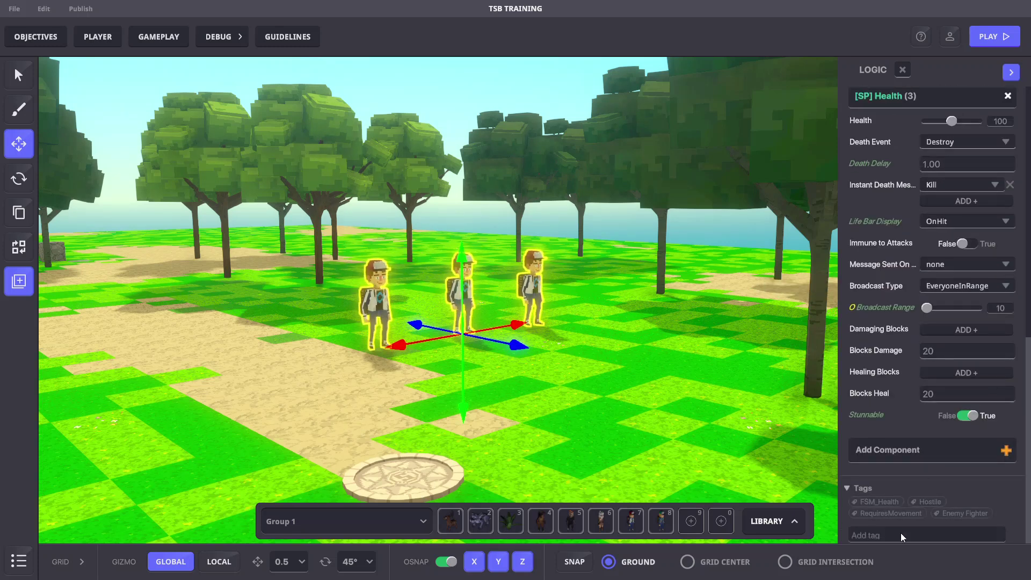
pyautogui.click(903, 535)
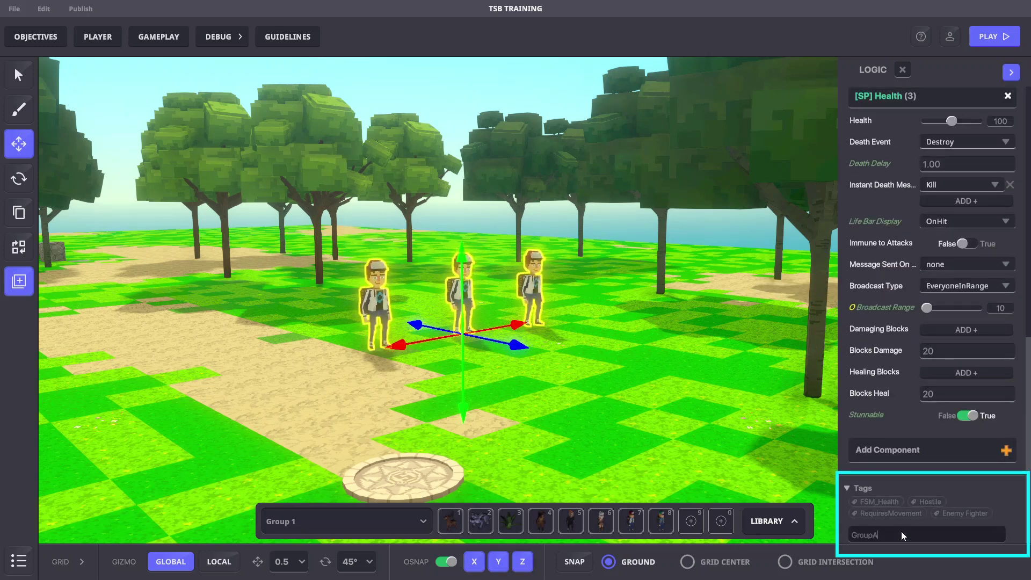
pyautogui.write('GroupA')
pyautogui.press('Return')
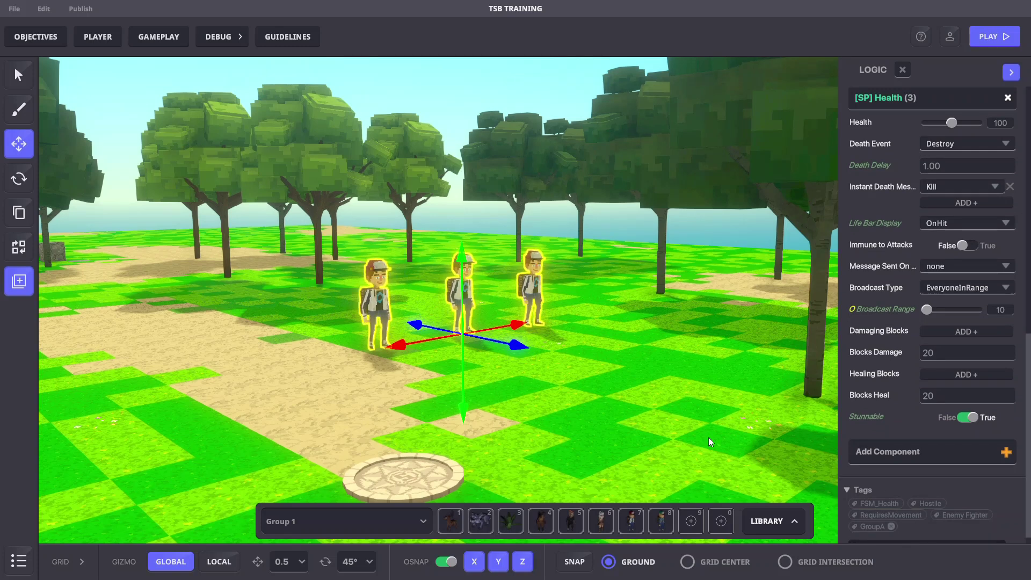
pyautogui.click(666, 427)
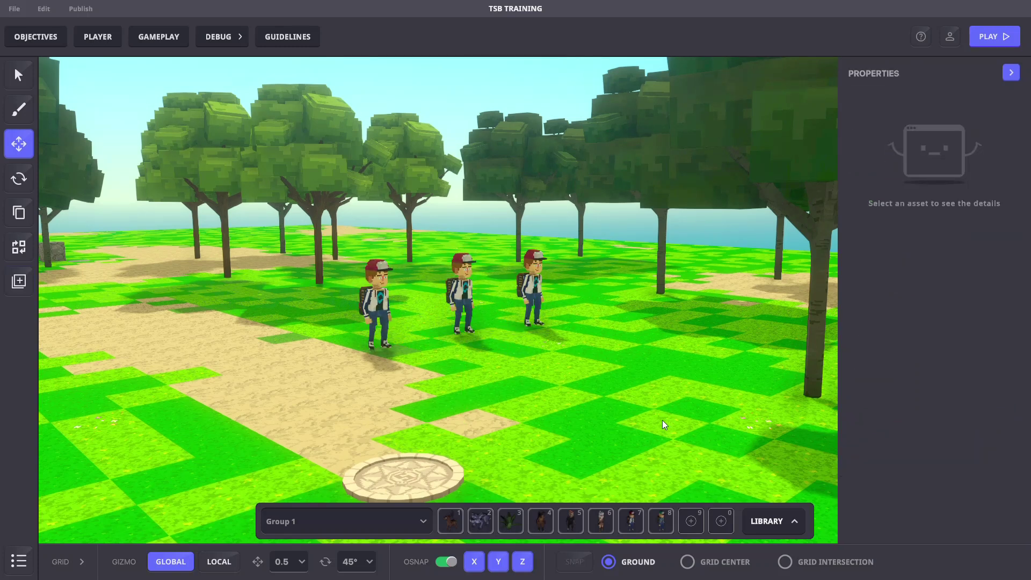
# - Place three copies of Mathew in a row on the grass in front of the three Maximilien enemies
pyautogui.press('8')
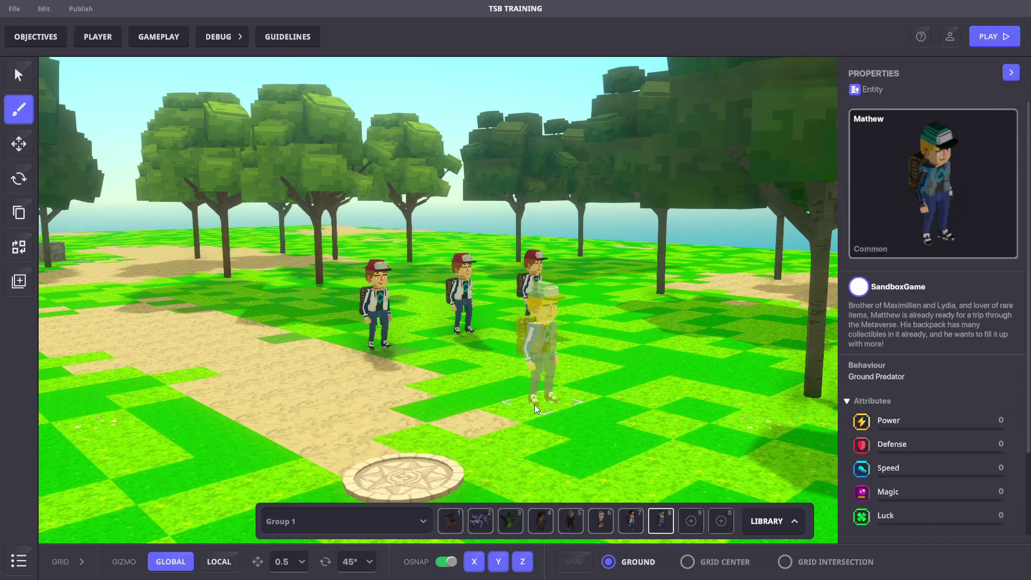
pyautogui.click(522, 409)
pyautogui.click(602, 386)
pyautogui.click(683, 370)
pyautogui.press('w')
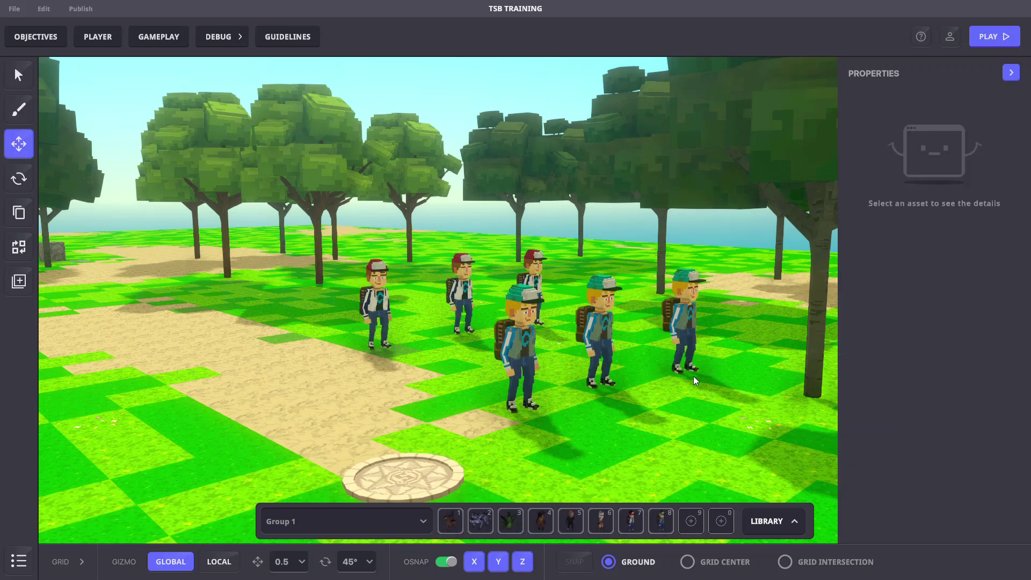
# - Select all three Mathew copies together and change their behaviour to Melee Enemy
pyautogui.moveTo(699, 362); pyautogui.dragTo(522, 432)
pyautogui.scroll(-2, 912, 376)
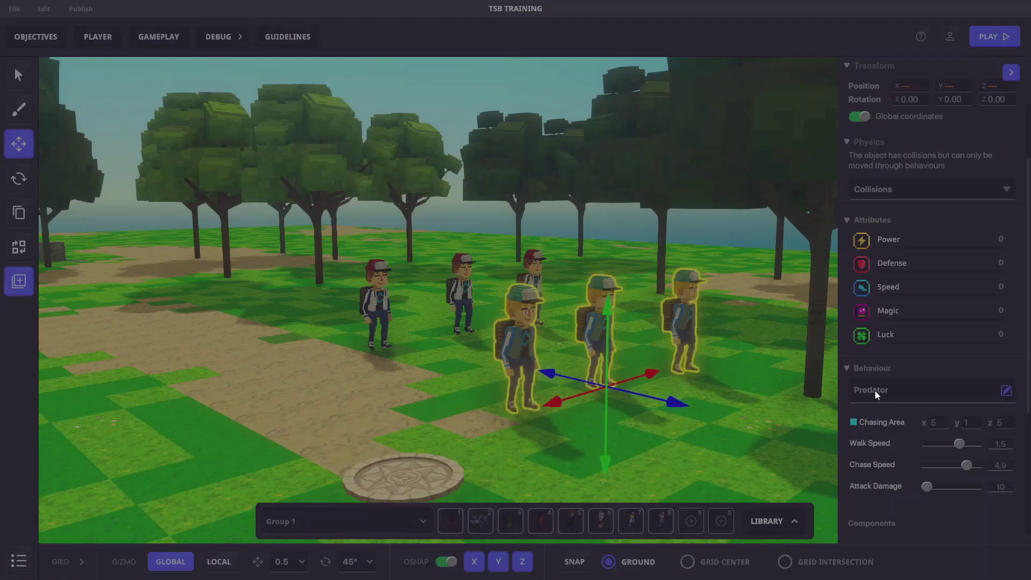
pyautogui.click(874, 391)
pyautogui.click(466, 415)
pyautogui.scroll(-3, 929, 430)
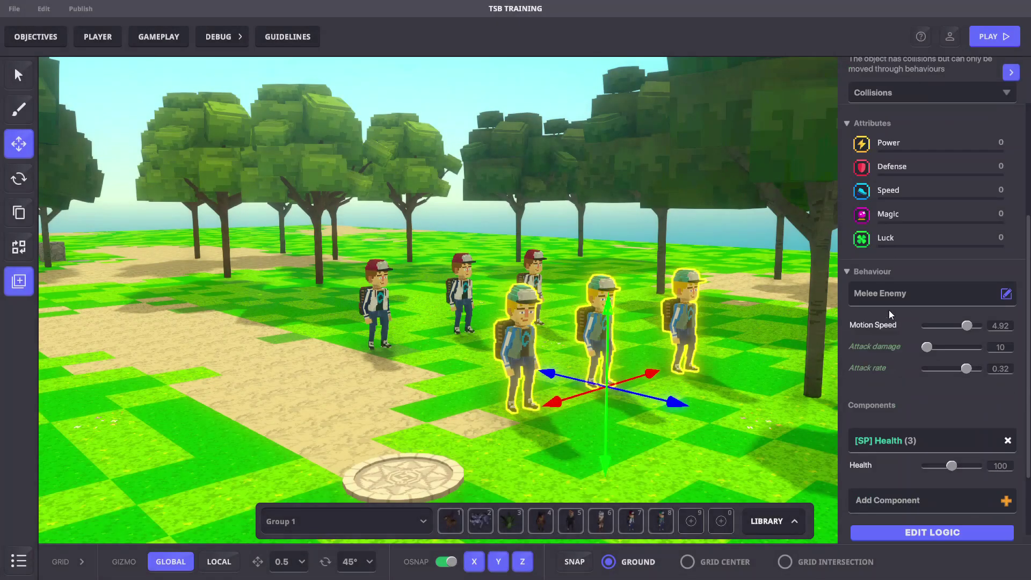
# - Set the Tags to Attack of the three Mathew enemies to GroupA and give them the tag GroupB
pyautogui.click(929, 486)
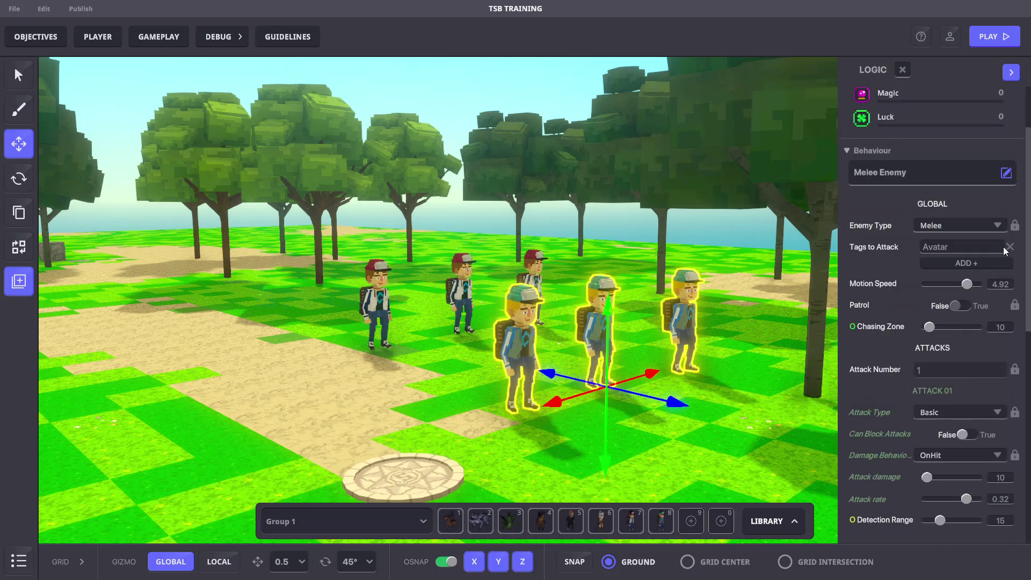
pyautogui.click(953, 249)
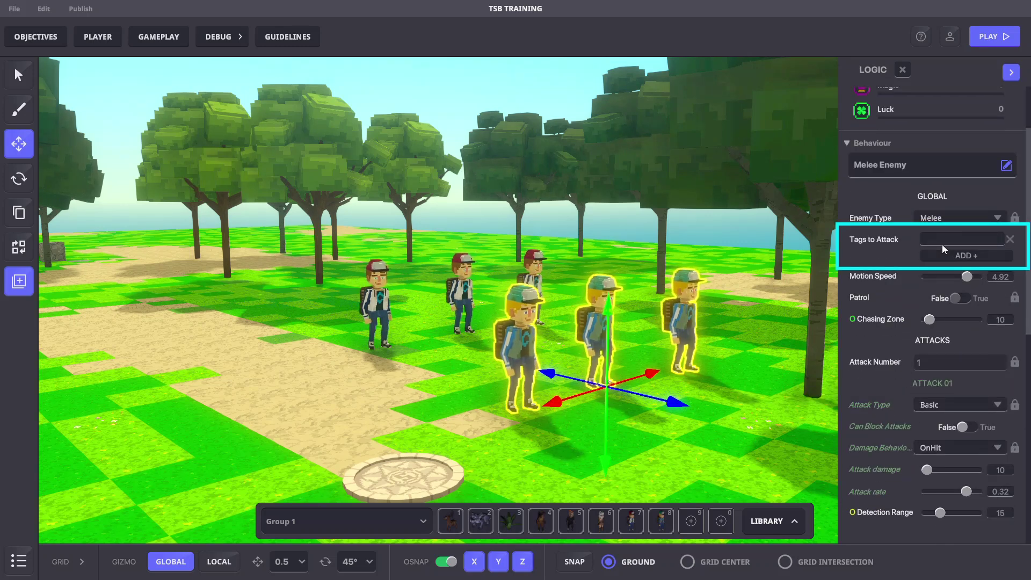
pyautogui.click(941, 242)
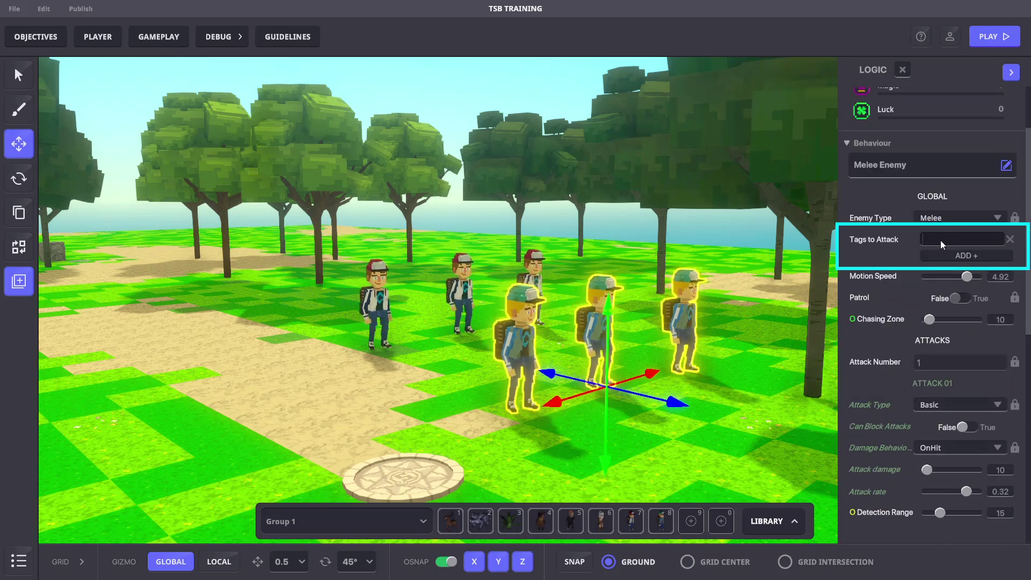
pyautogui.write('GroupA')
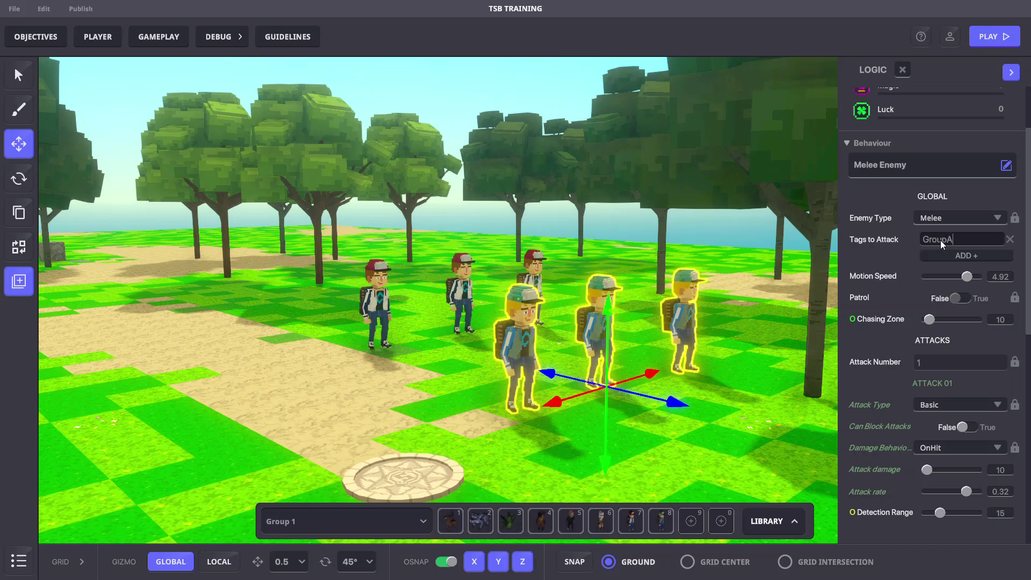
pyautogui.scroll(-10, 879, 258)
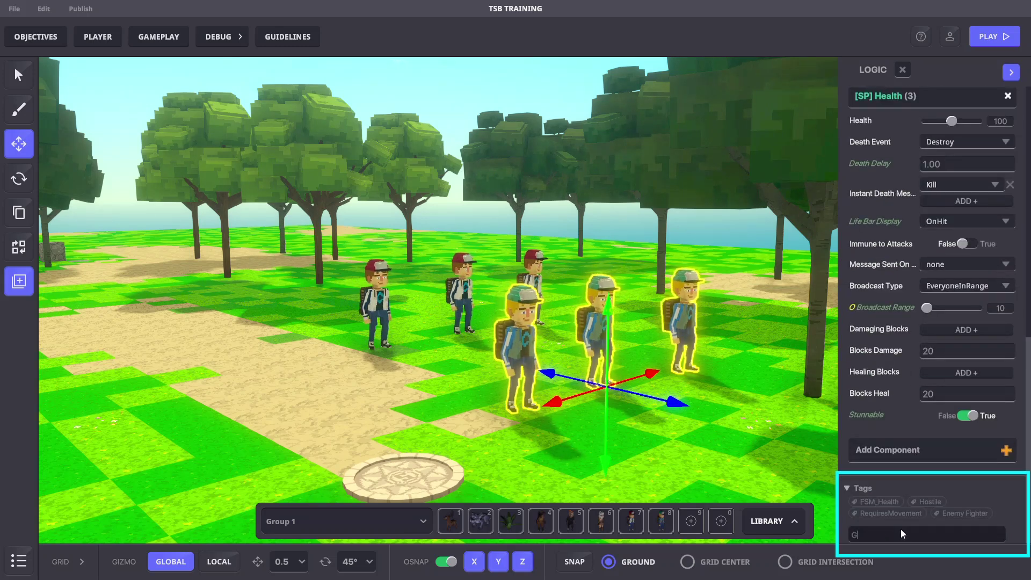
pyautogui.press('Return')
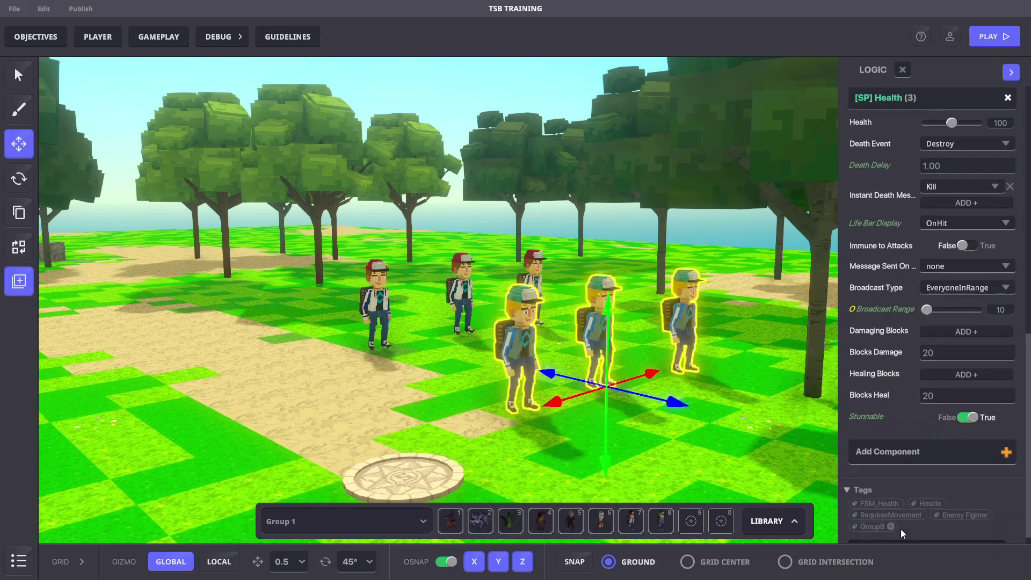
# - Playtest the scene to watch the Maximilien and Mathew groups fight each other
pyautogui.click(414, 386)
pyautogui.hotkey('ctrl', 'p')
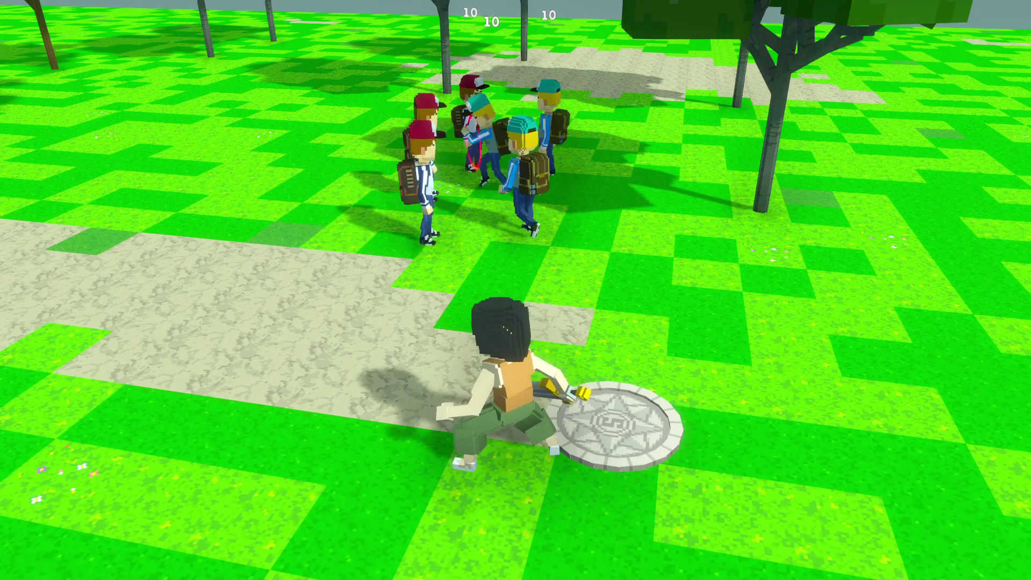
pyautogui.press('w')
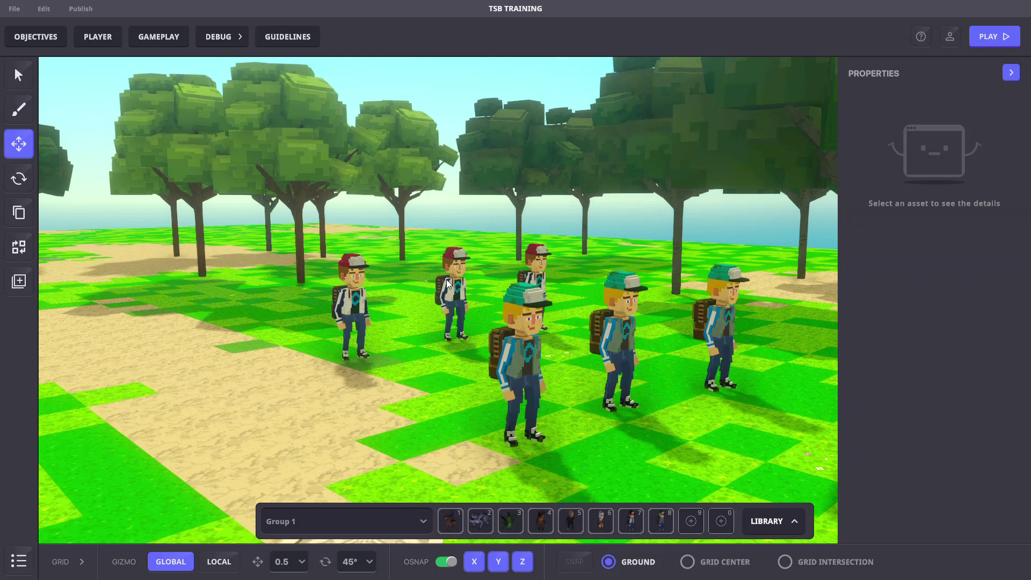
# - Duplicate the three Maximilien enemies and the three Mathew enemies, placing a second row behind each group
pyautogui.click(362, 276)
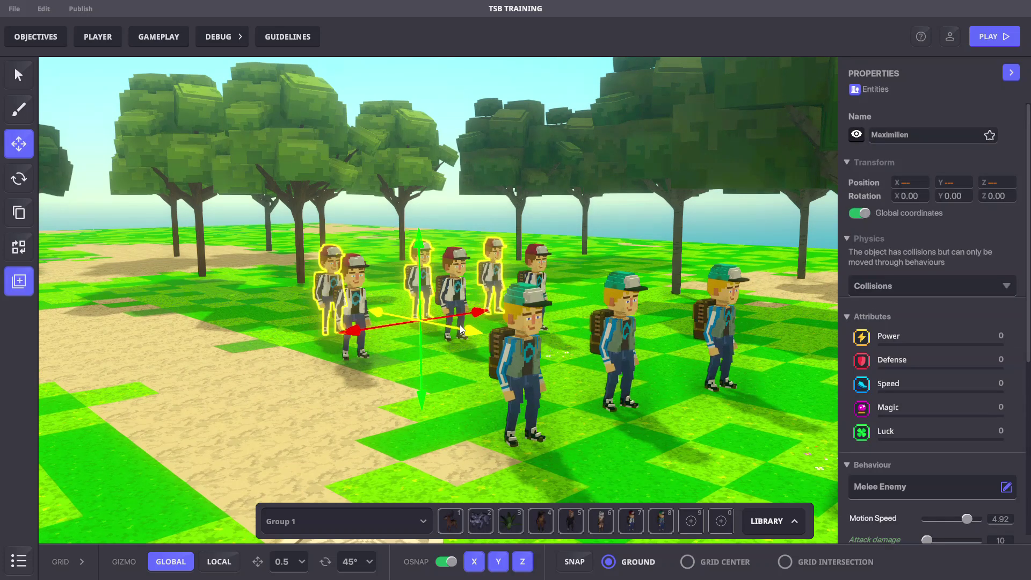
pyautogui.click(624, 347)
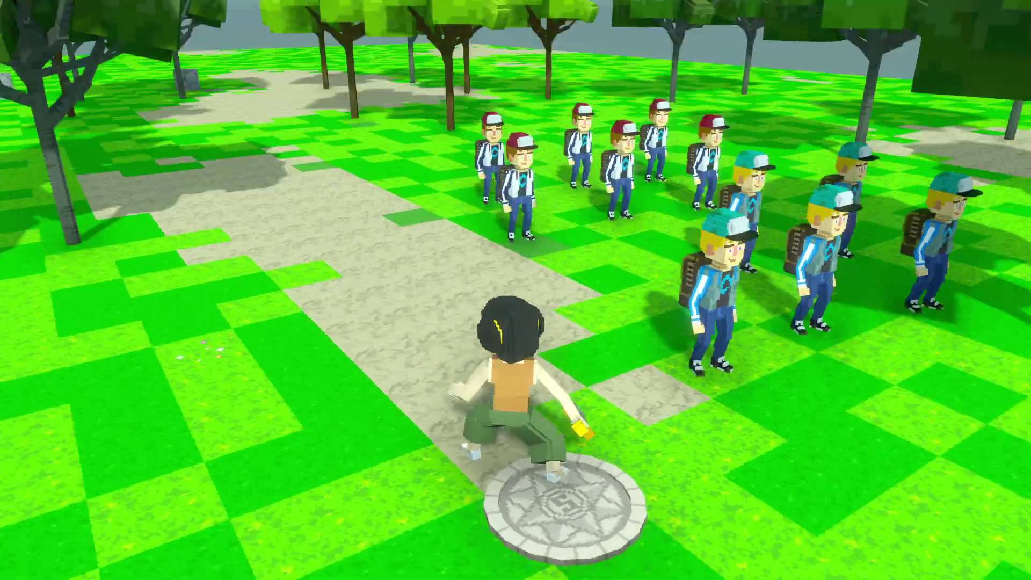
# - Playtest the enlarged battle by walking the avatar up to the two fighting groups and viewing them closely
pyautogui.press('w')
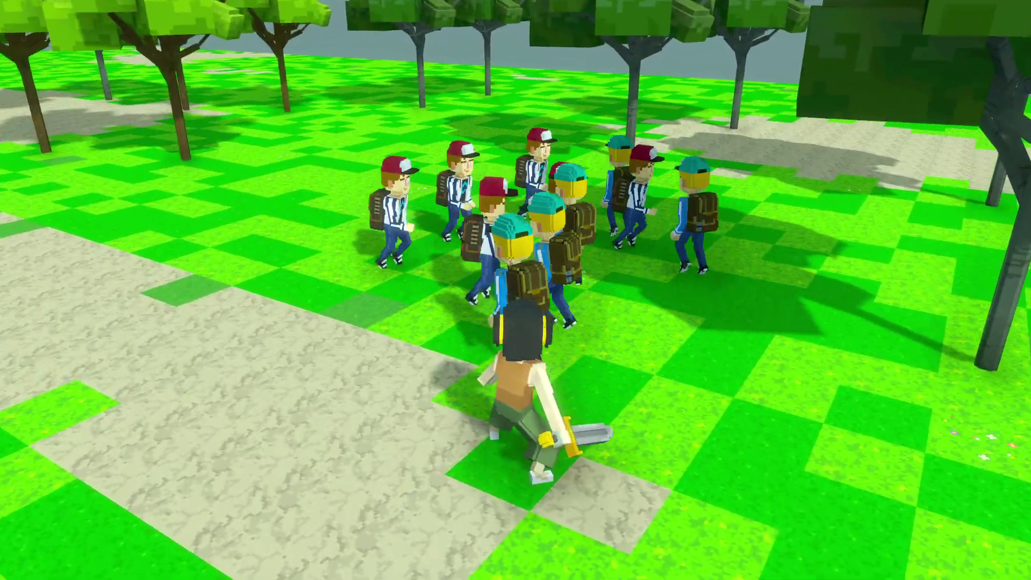
pyautogui.press('w')
pyautogui.scroll(3, 516, 290)
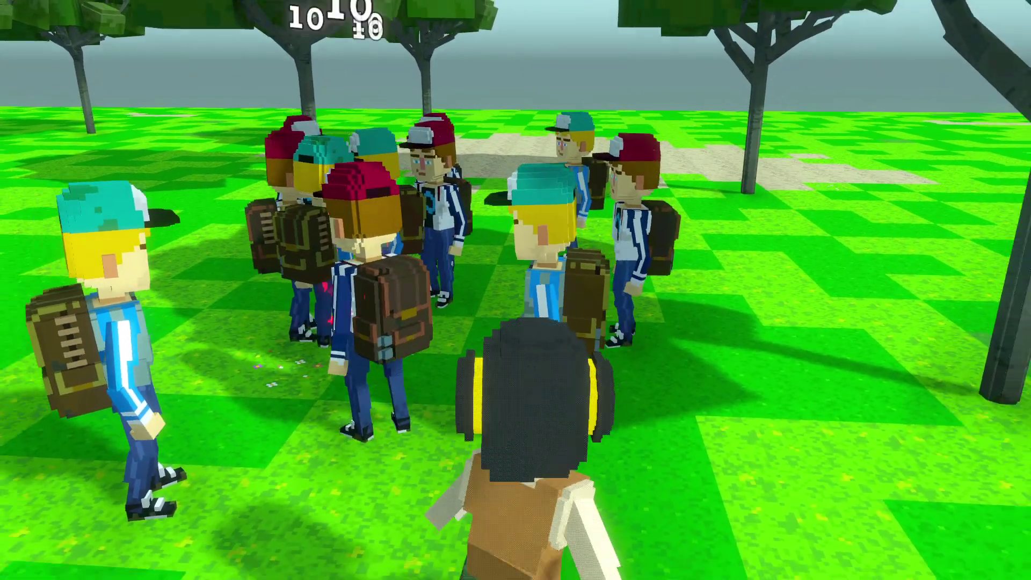
pyautogui.scroll(-3, 516, 290)
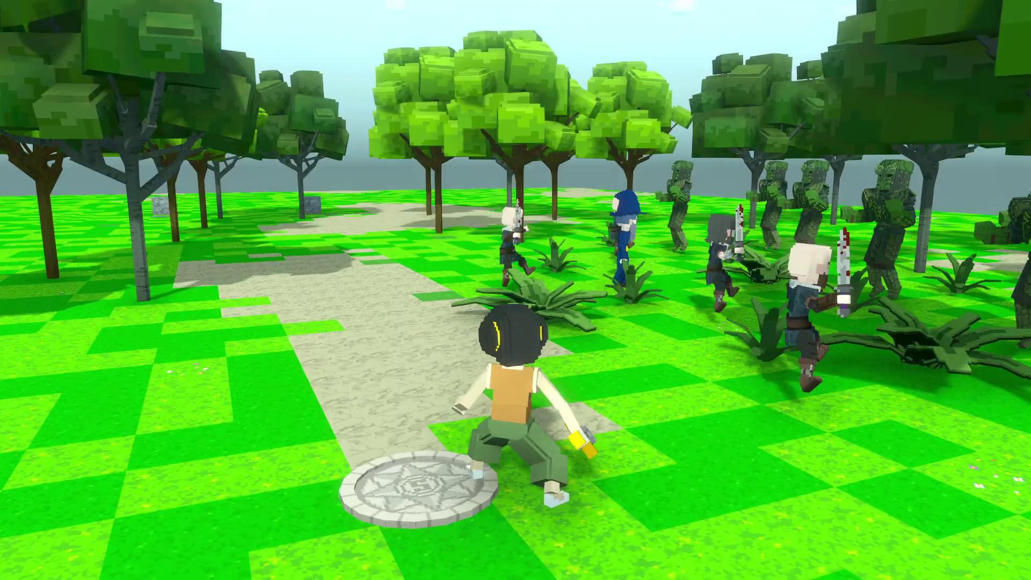
# - Playtest the battle scene with tree creatures, swordsmen and a wizard by running the avatar into the fight and attacking with the sword
pyautogui.press('w')
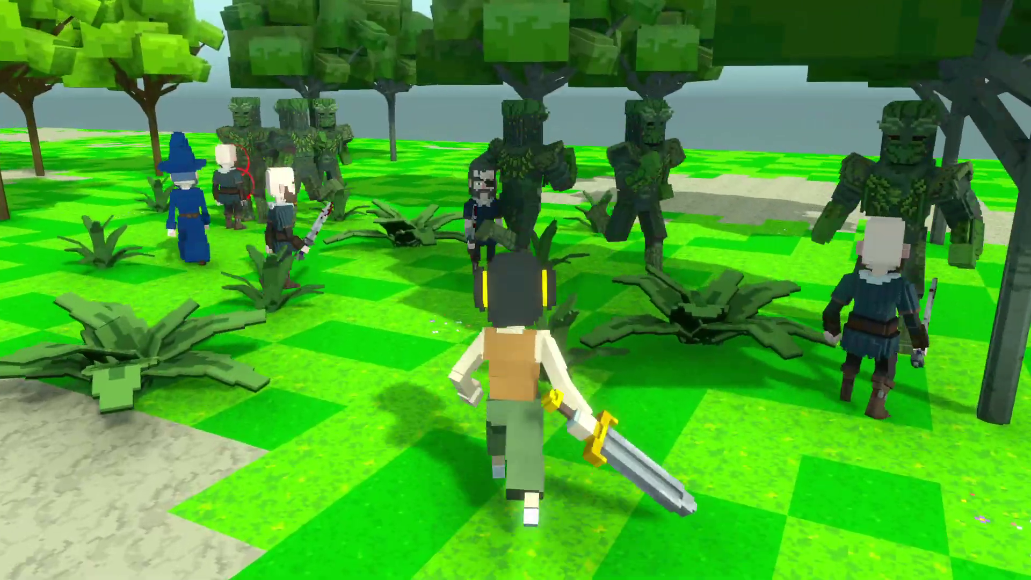
pyautogui.press('f')
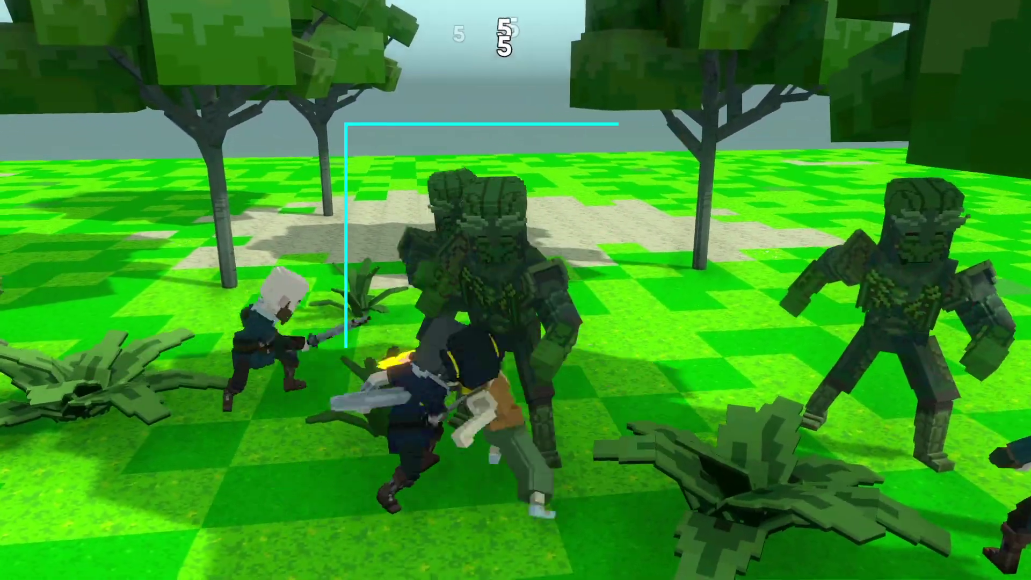
pyautogui.press('f')
pyautogui.press('f')
pyautogui.press('f')
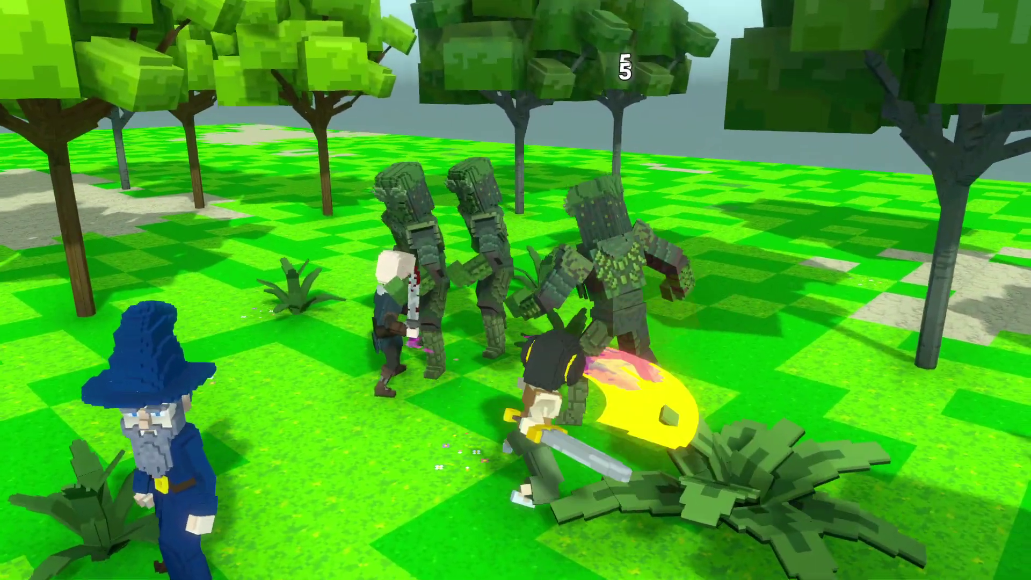
pyautogui.press('f')
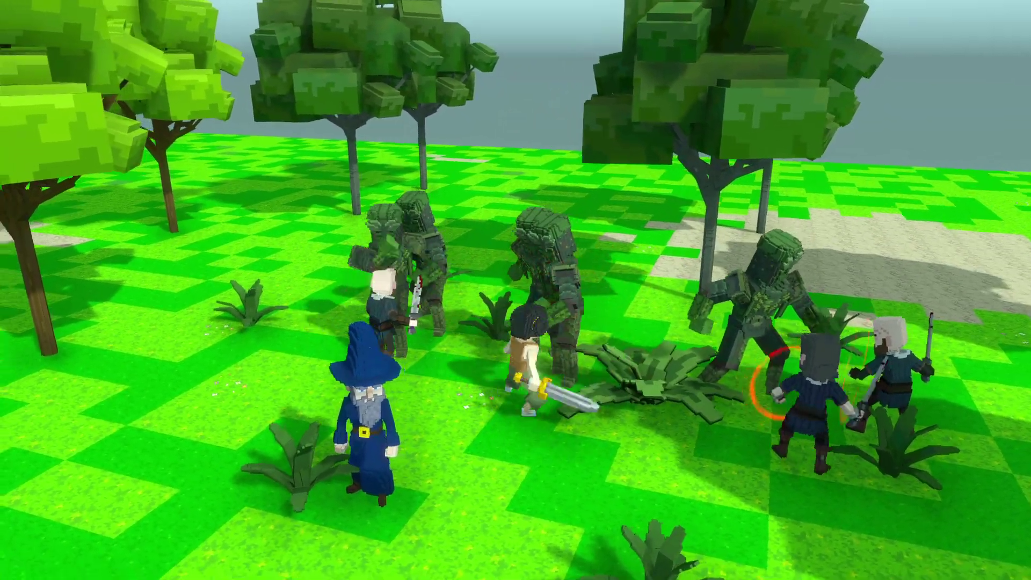
pyautogui.press('f')
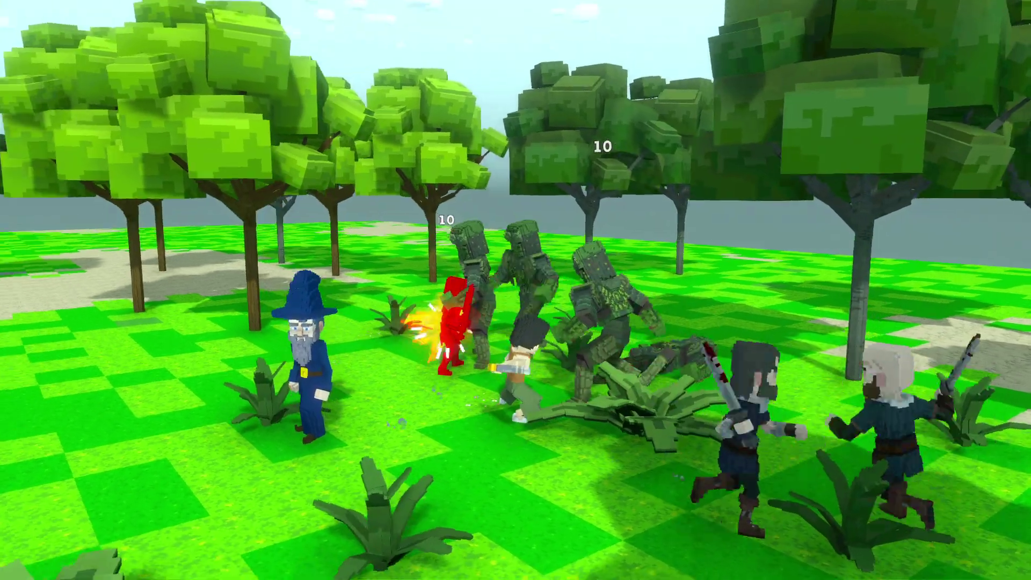
pyautogui.press('f')
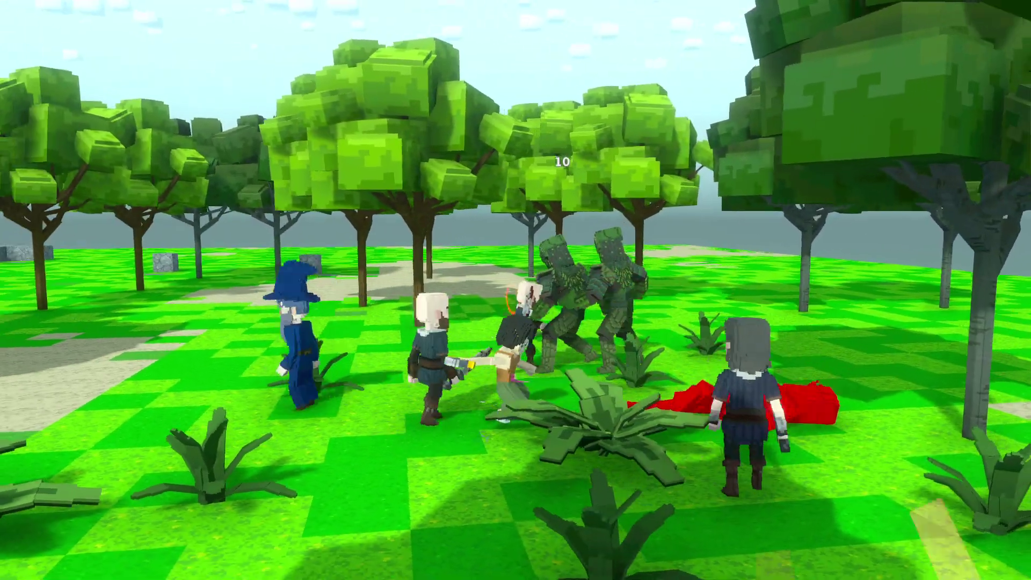
pyautogui.press('w')
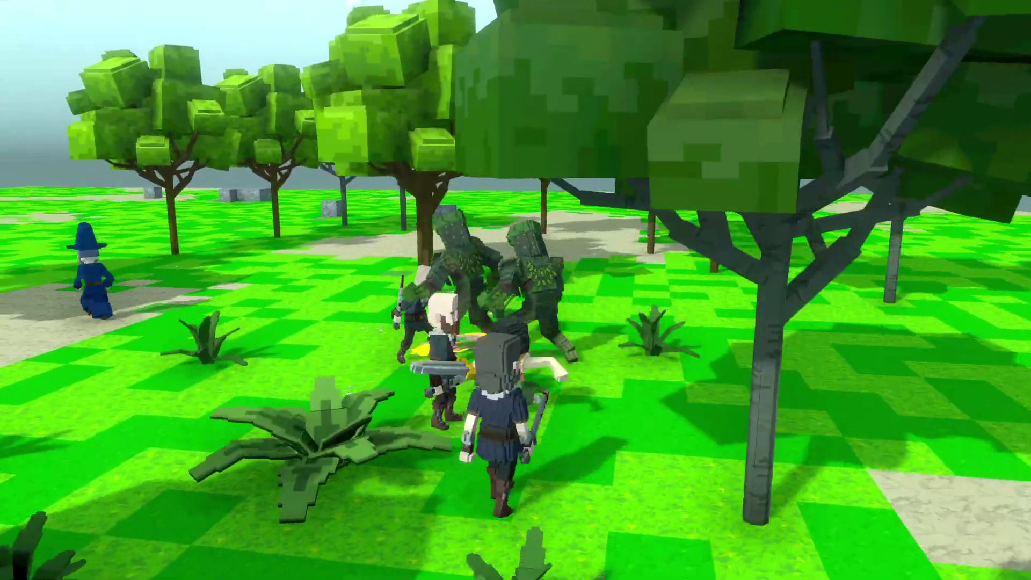